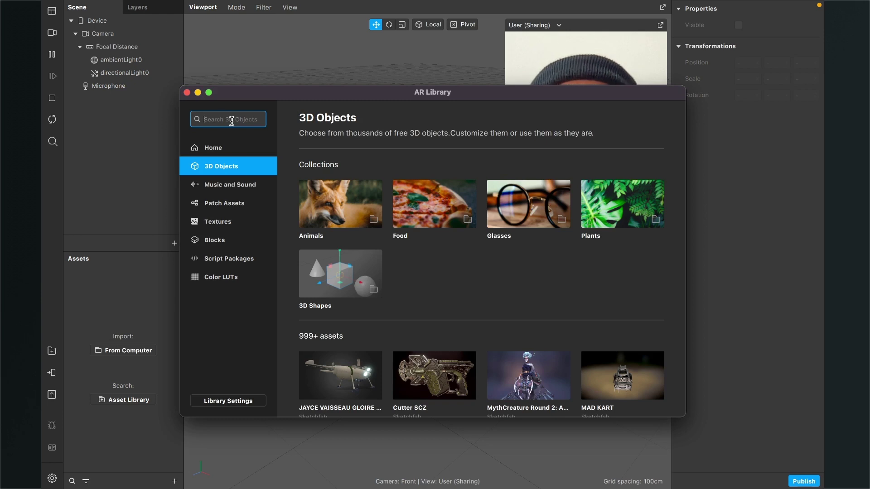
Search the AR Library for 'Party Hat' and import the red polka-dot party cone model
key("Return")
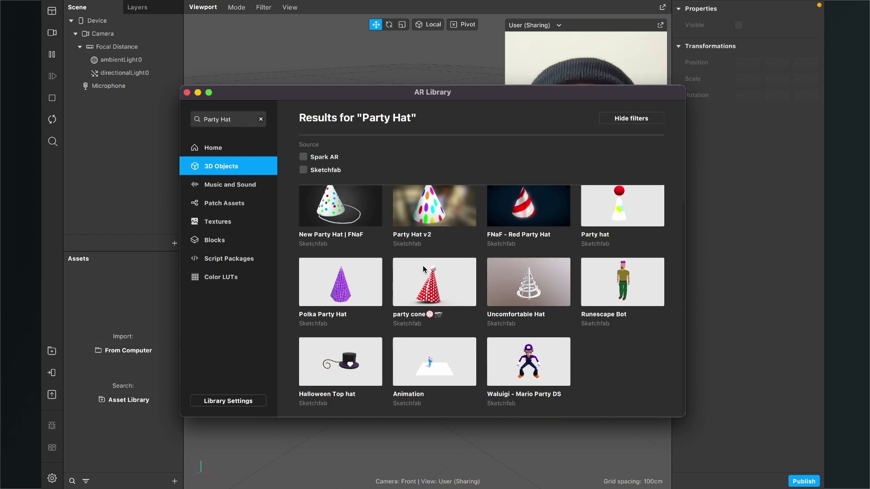
left_click(470, 302)
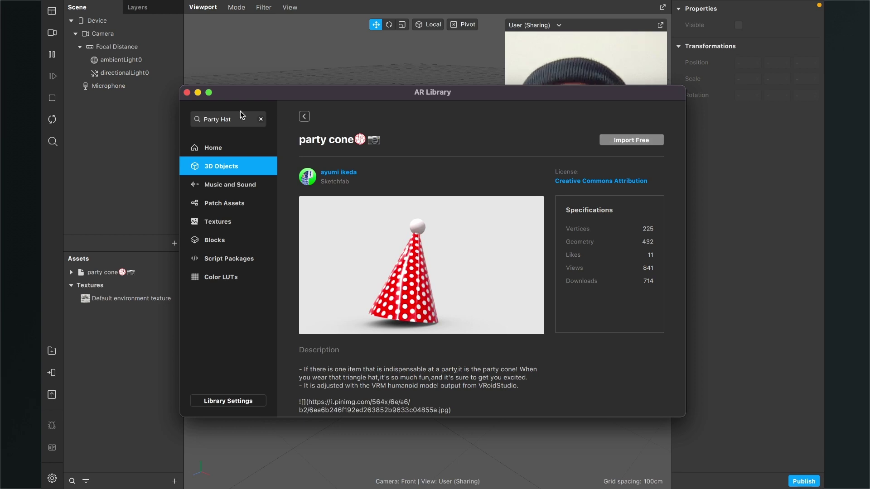
left_click(186, 92)
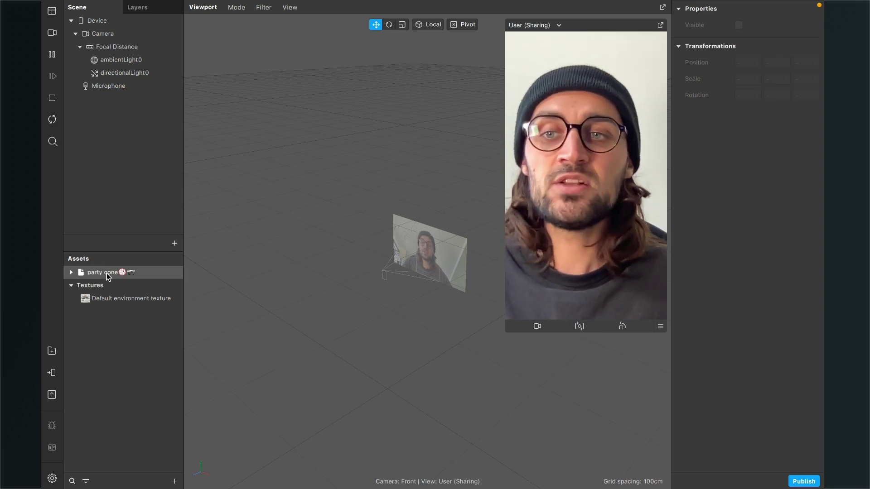
Add the party cone to the scene and make it a child of a new faceTracker0
left_click_drag(111, 274, 135, 133)
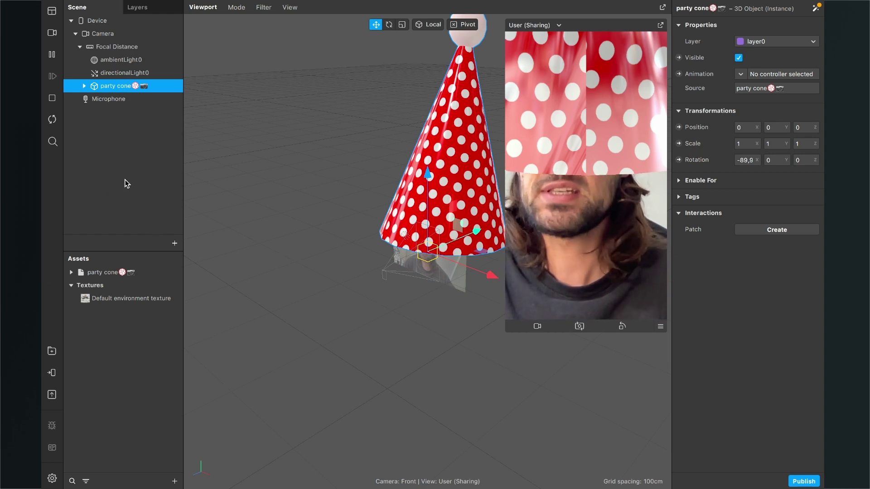
left_click(175, 245)
type("fac")
key("Down")
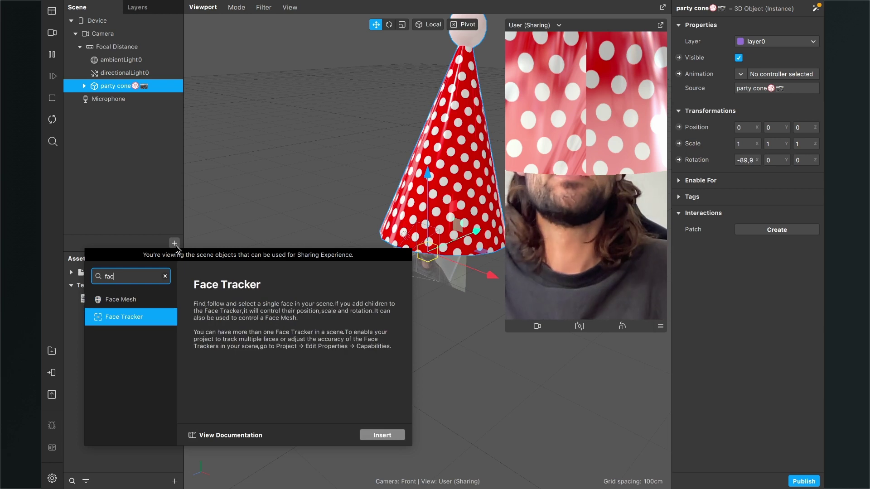
left_click(382, 435)
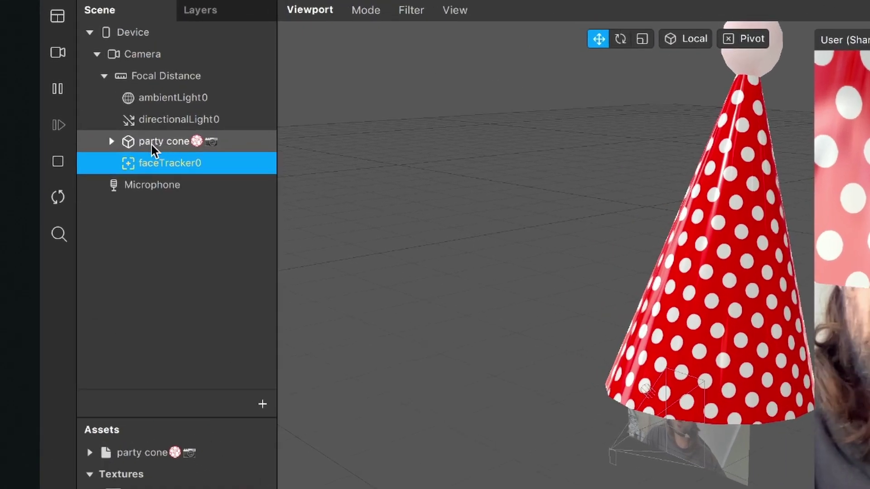
left_click_drag(151, 142, 143, 165)
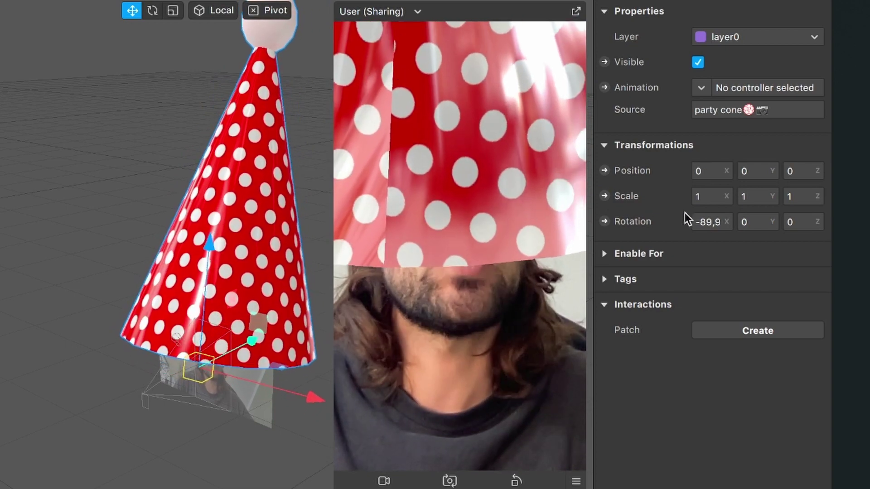
Set the party cone's Scale X, Y and Z to 0.5
left_click(715, 196)
type("0,5")
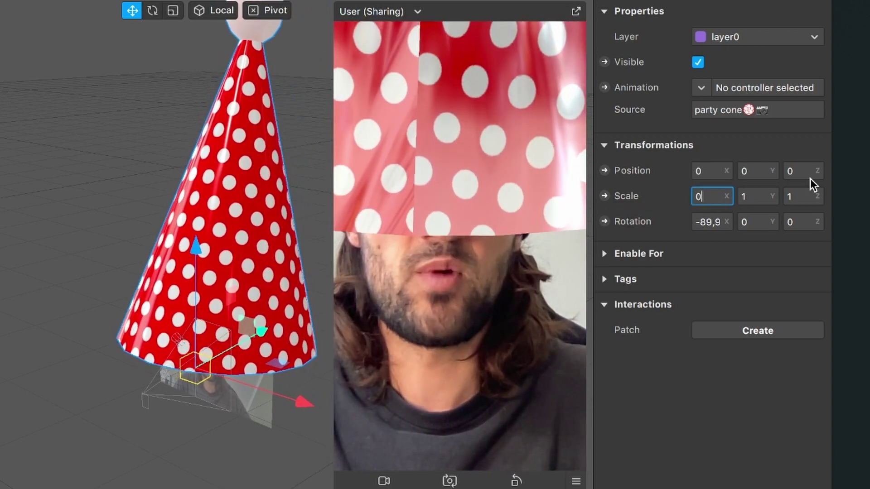
key("Return")
left_click(761, 197)
type("0,5")
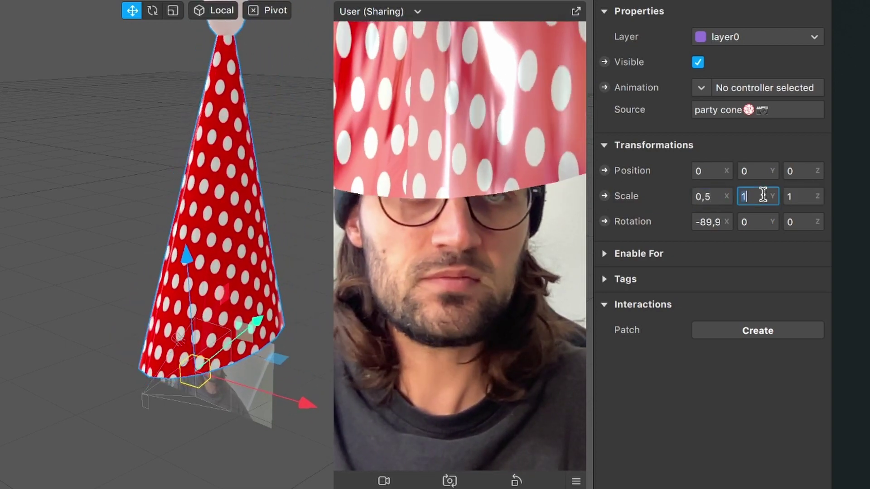
key("Return")
left_click(806, 199)
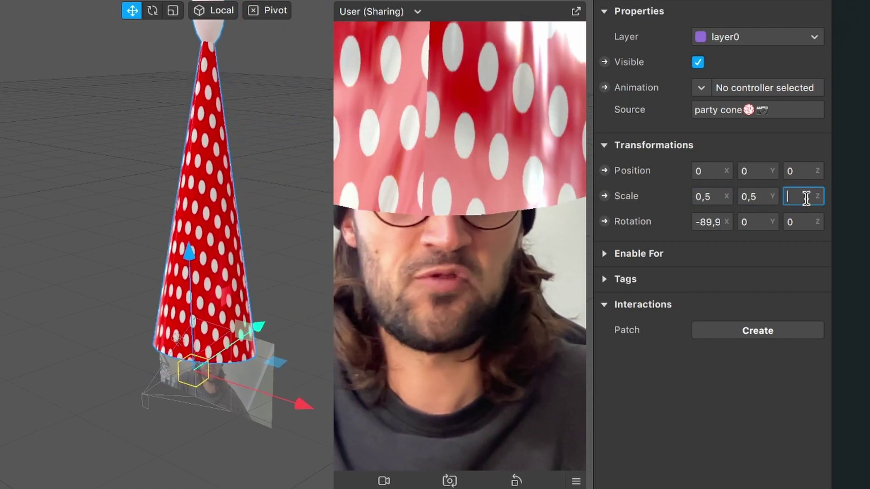
type("0,5")
key("Return")
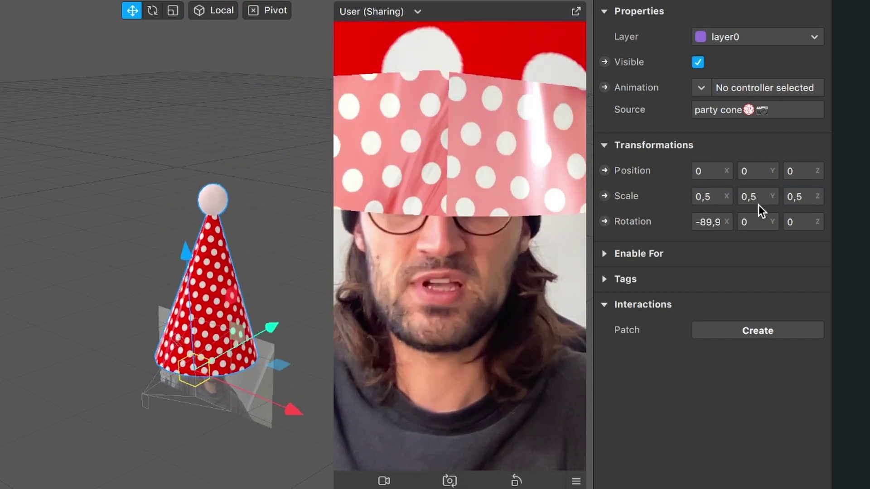
Reduce the party cone's scale further from 0.5 to 0.1
left_click(715, 197)
key("BackSpace")
type("1")
key("Return")
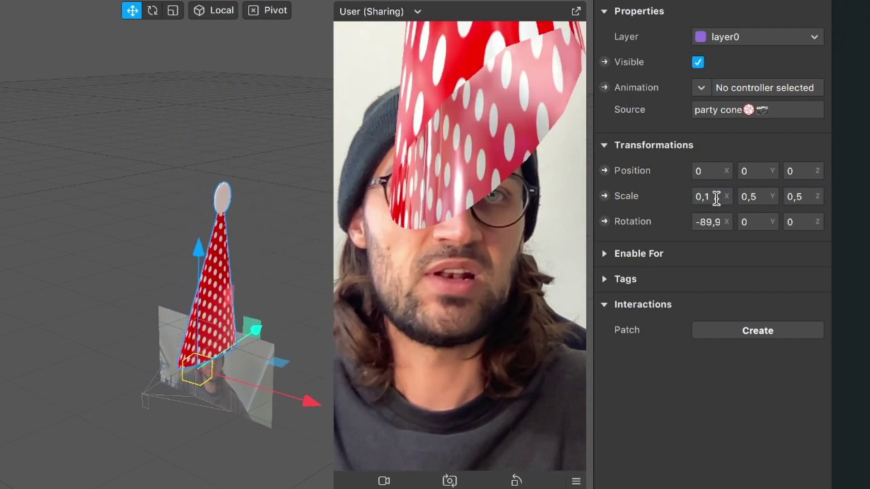
key("BackSpace")
type("1")
key("Return")
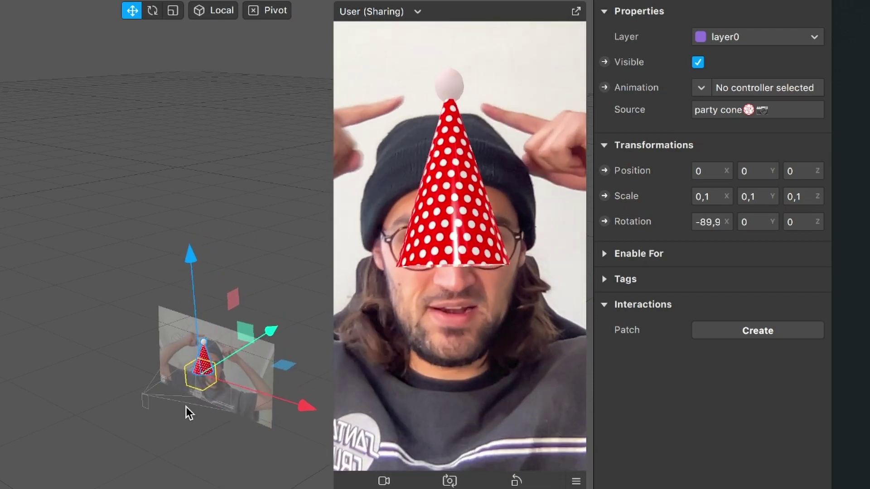
scroll(187, 407, "up", 5)
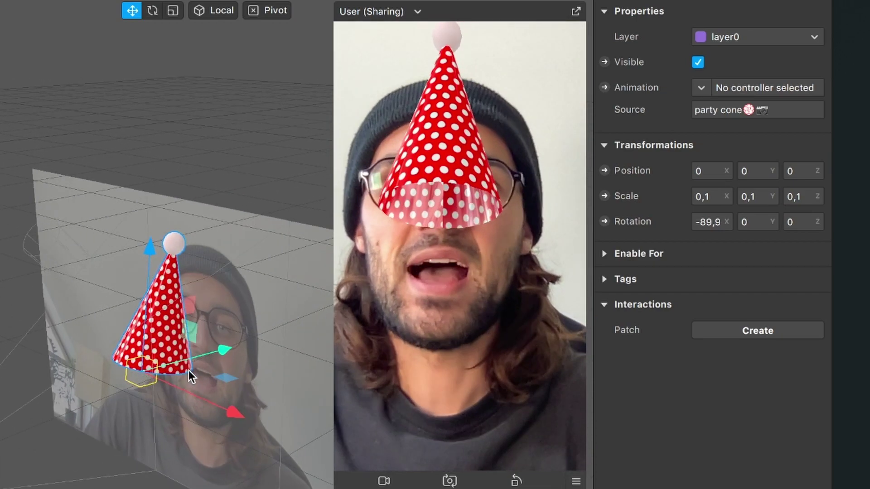
scroll(190, 376, "up", 2)
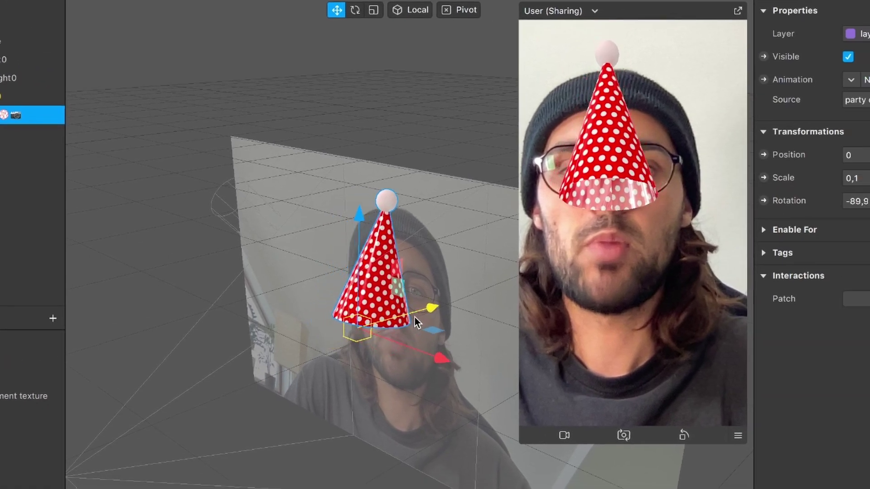
Drag the party cone up along the Y axis to about Y 0.114, above the beanie
left_click_drag(393, 246, 373, 168)
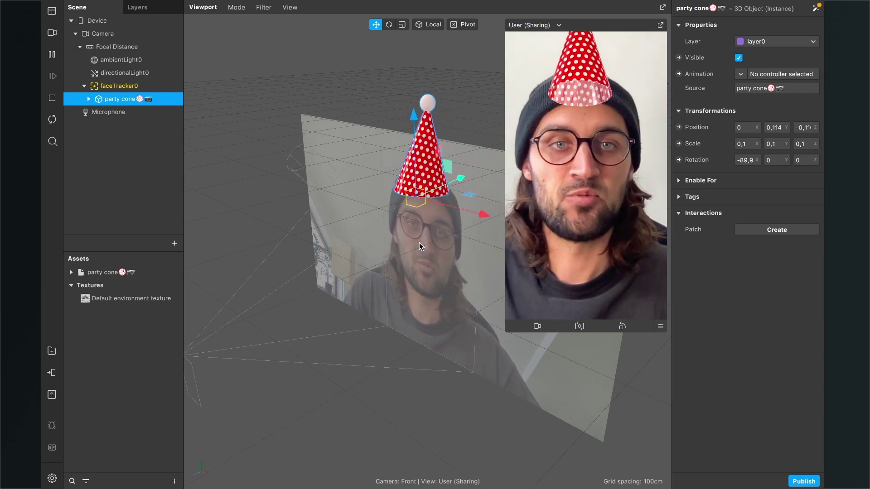
Import the Head Occluder block from an 'occluder' library search and add it to the scene
left_click(53, 352)
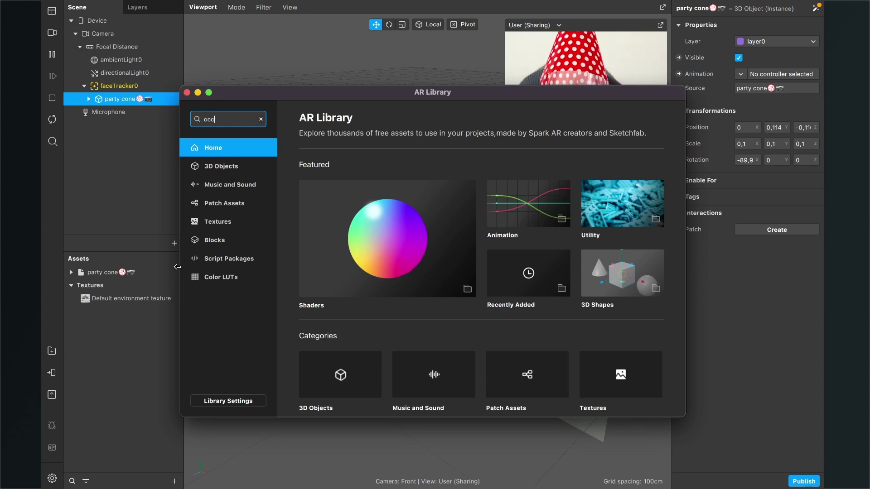
type("occluder")
key("Return")
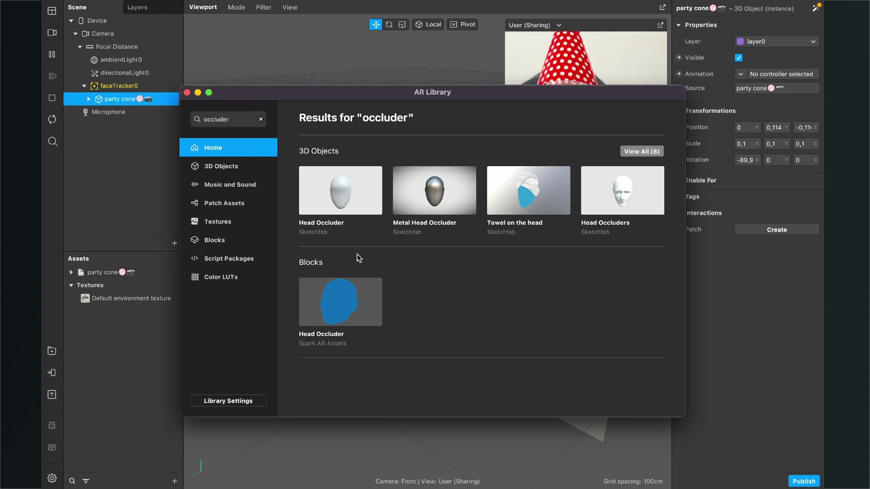
left_click(319, 310)
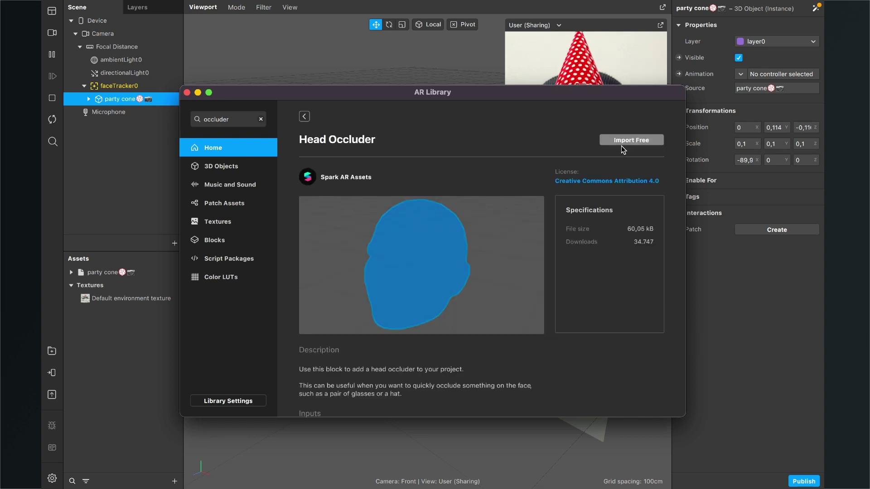
left_click(621, 143)
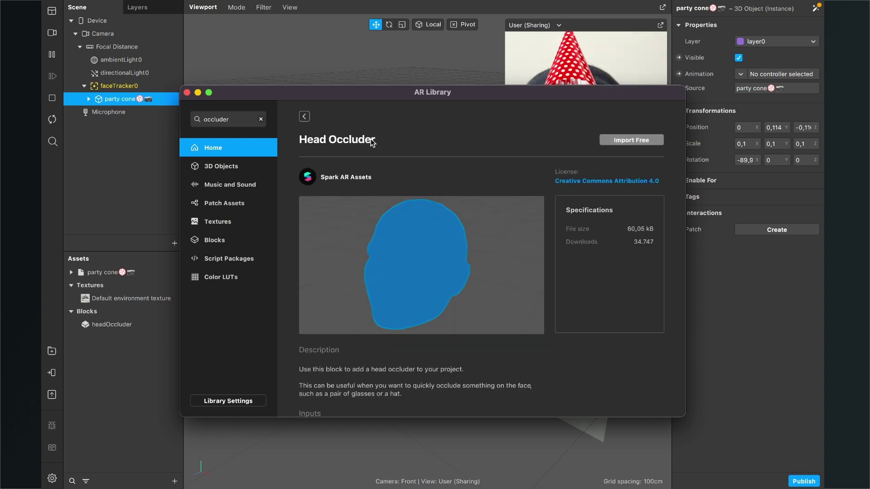
left_click(188, 93)
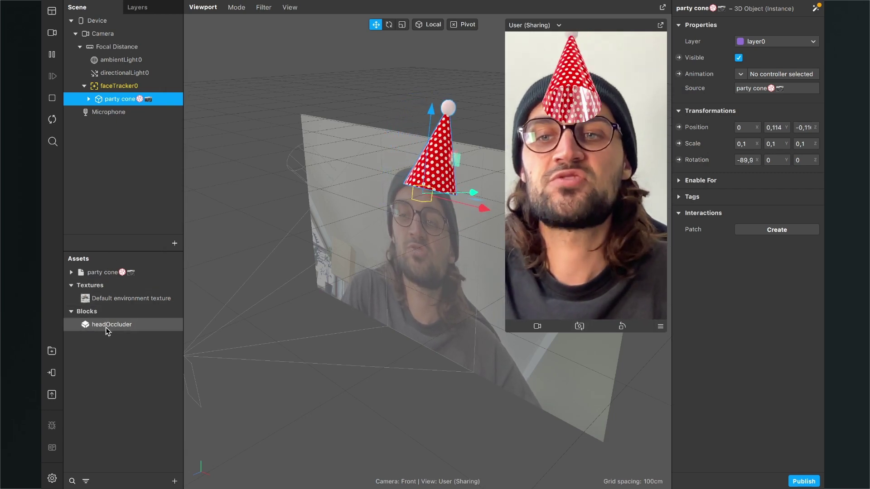
left_click_drag(106, 329, 117, 210)
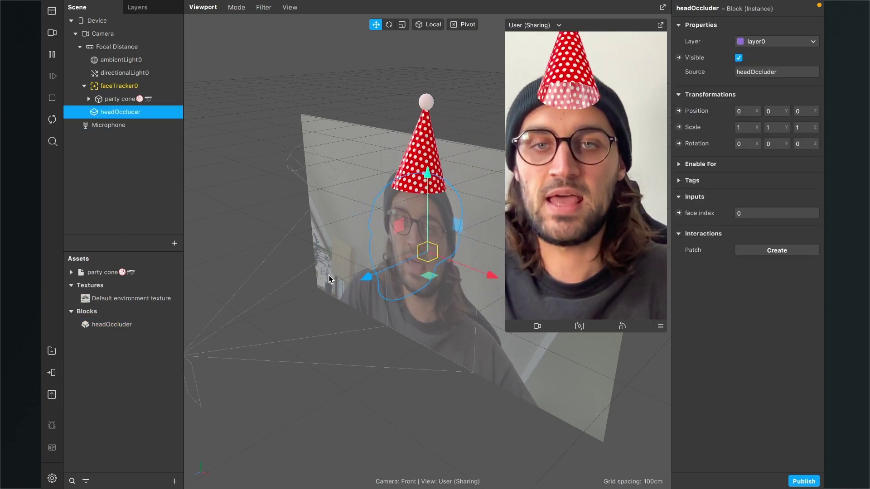
Drag headOccluder up next to faceTracker0 in the Scene hierarchy, outside the tracker
scroll(329, 278, "up", 3)
left_click_drag(329, 278, 504, 367)
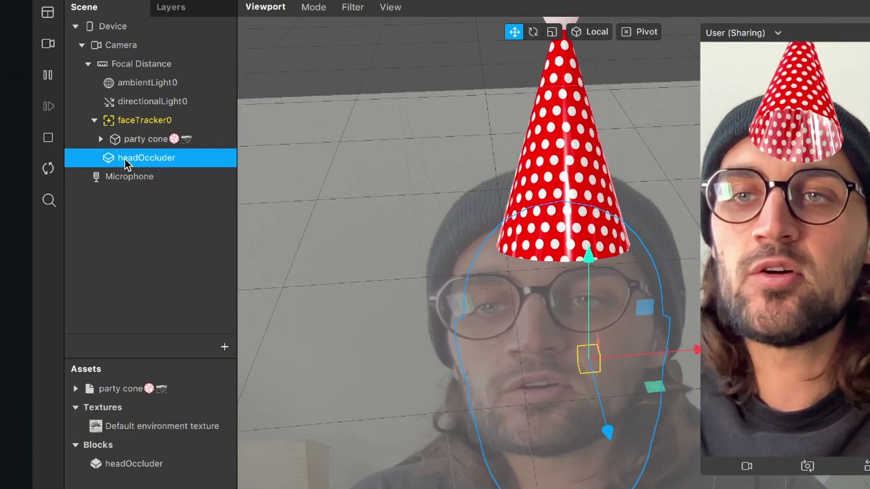
left_click_drag(126, 163, 126, 107)
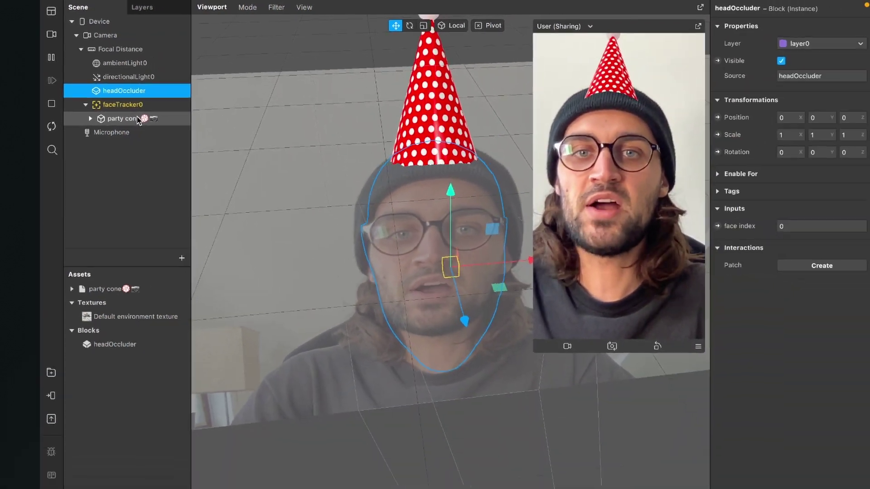
Raise the party cone to Y 0.125 and tilt its X rotation to -87.6
left_click(164, 157)
left_click_drag(300, 180, 330, 155)
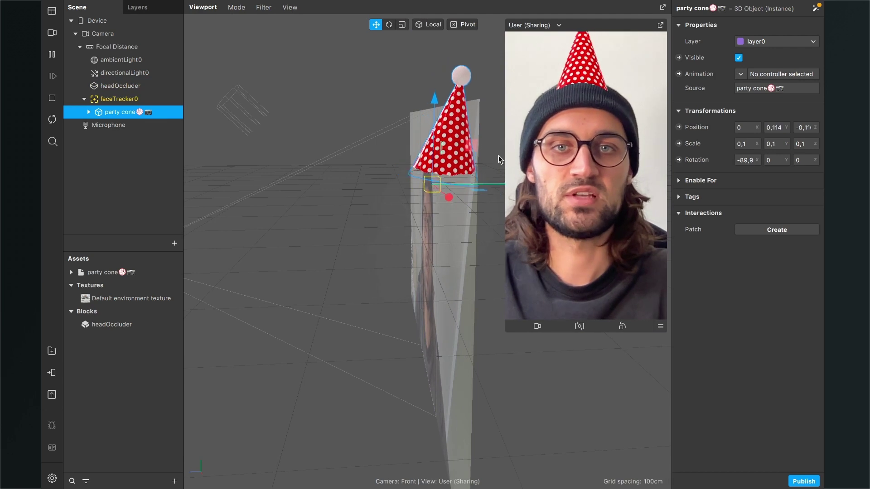
left_click_drag(439, 146, 434, 130)
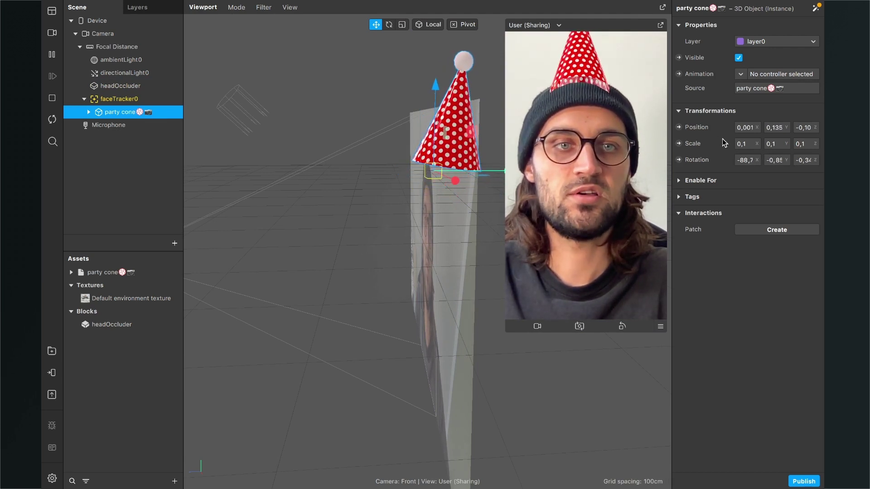
left_click(388, 24)
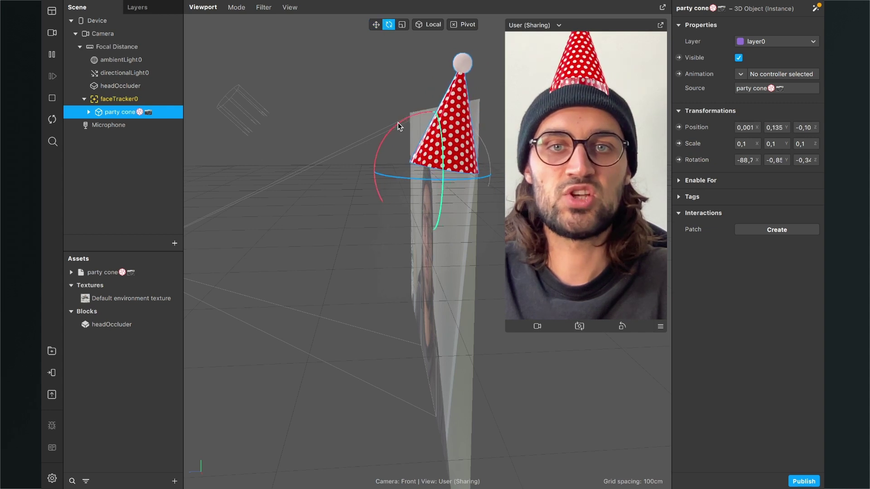
left_click_drag(398, 122, 384, 146)
left_click(375, 25)
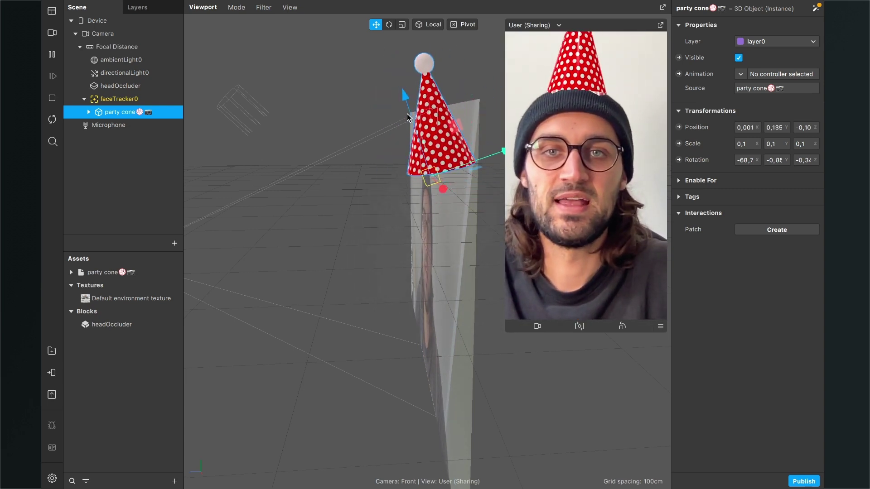
left_click_drag(409, 117, 411, 123)
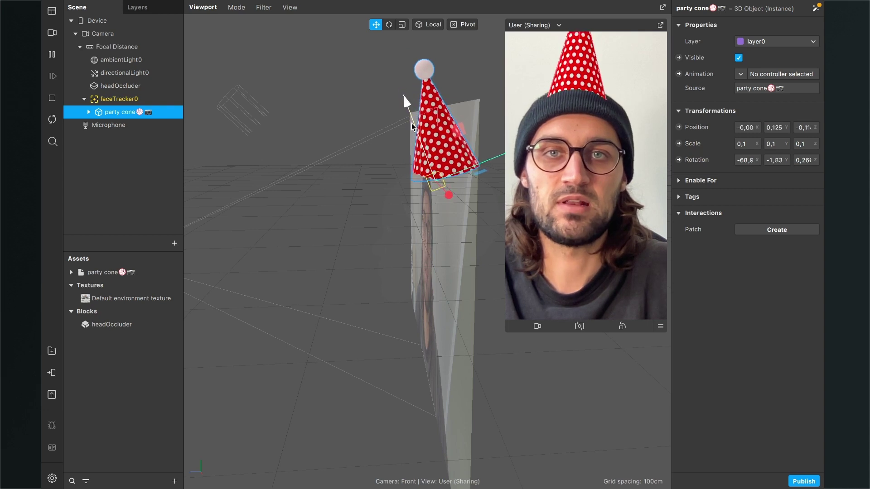
left_click(389, 24)
left_click_drag(391, 164, 396, 139)
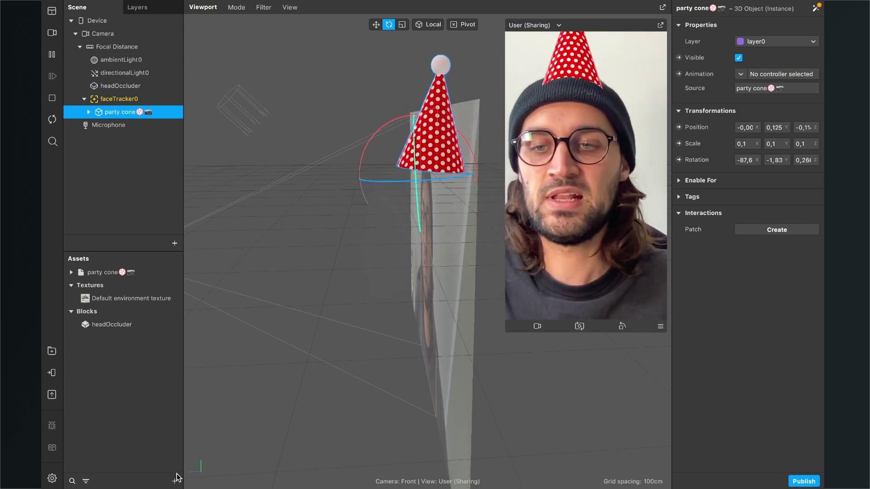
Import Text.png from the computer as a texture named Text
left_click(175, 479)
mouse_move(231, 323)
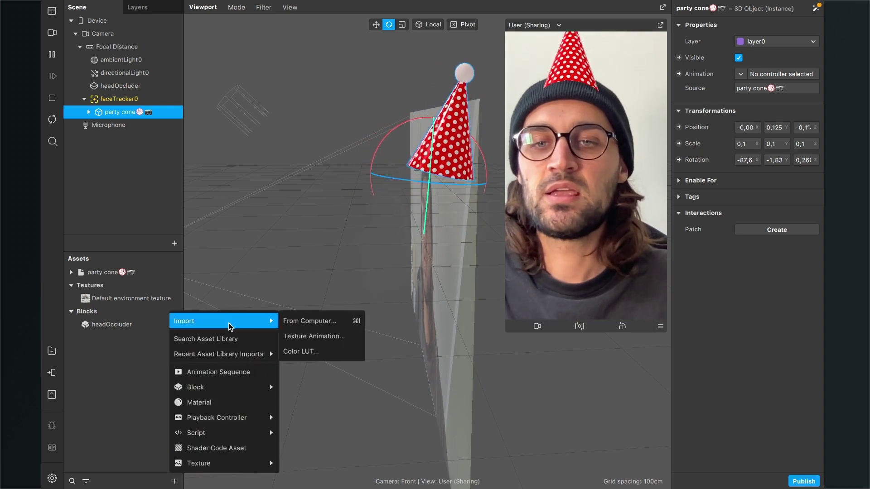
left_click(288, 325)
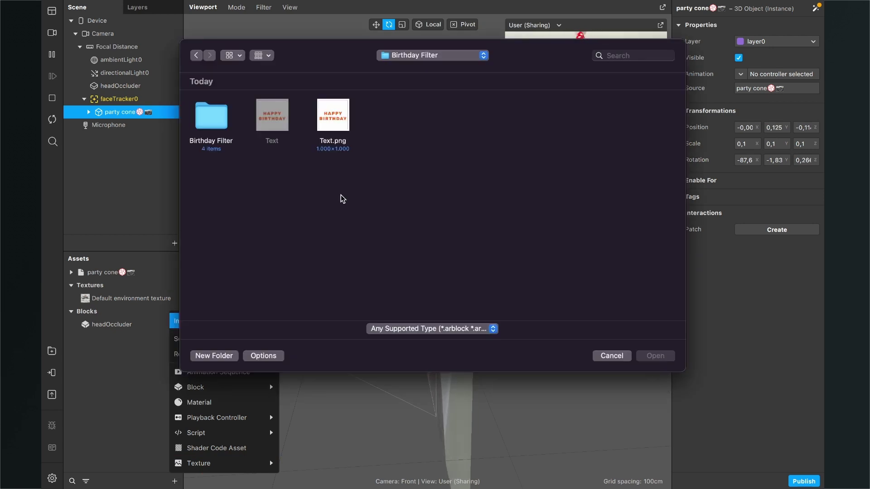
left_click(332, 126)
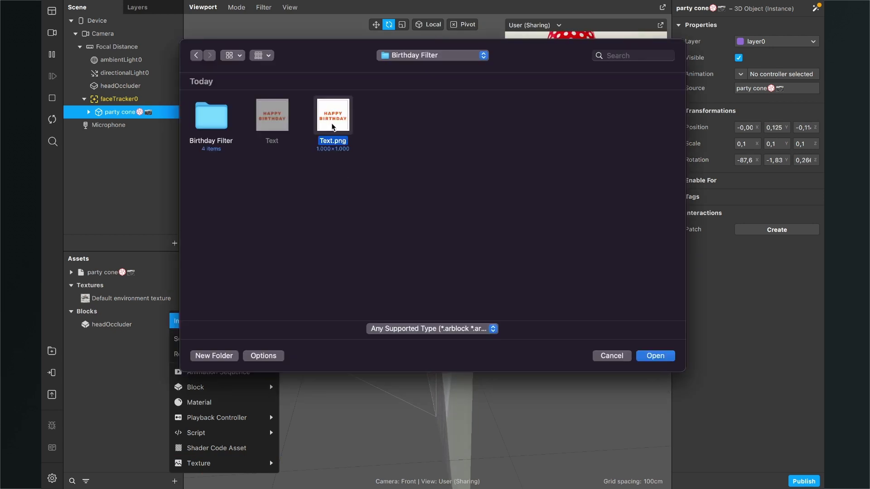
left_click(652, 358)
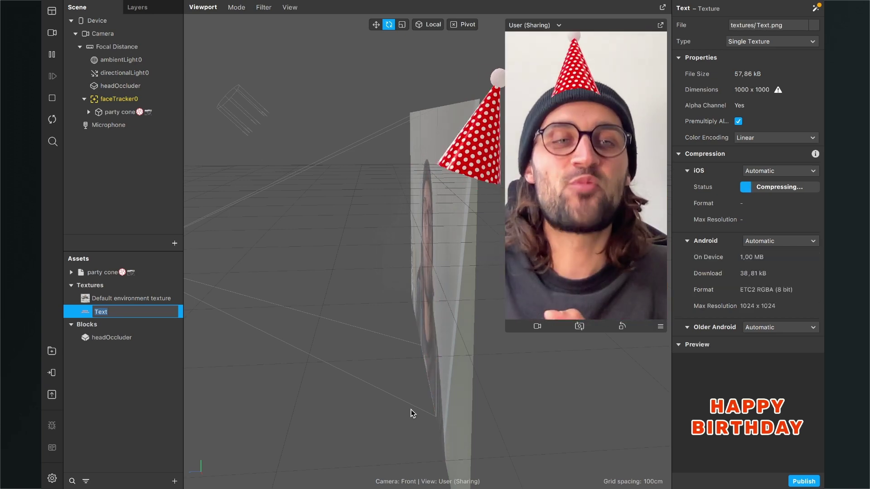
left_click(133, 377)
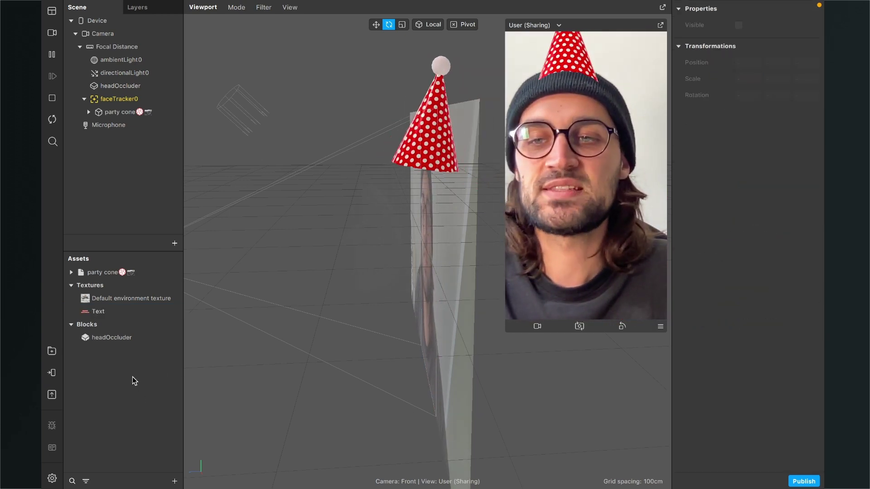
Set the Text texture's iOS, Android and Older Android compression to None
left_click(110, 316)
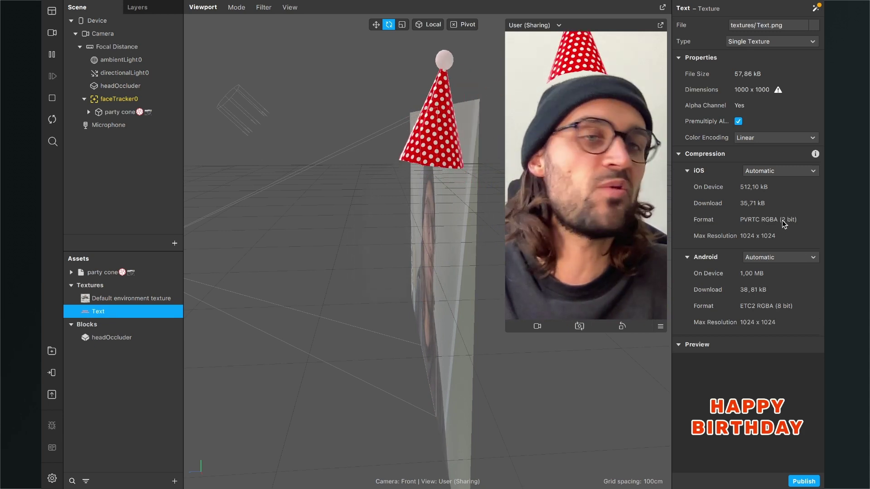
left_click(776, 173)
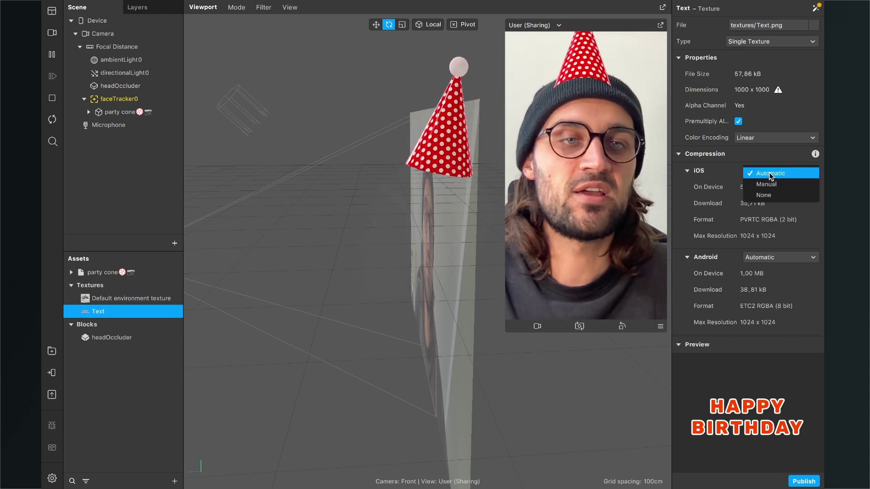
left_click(756, 194)
left_click(755, 227)
left_click(763, 249)
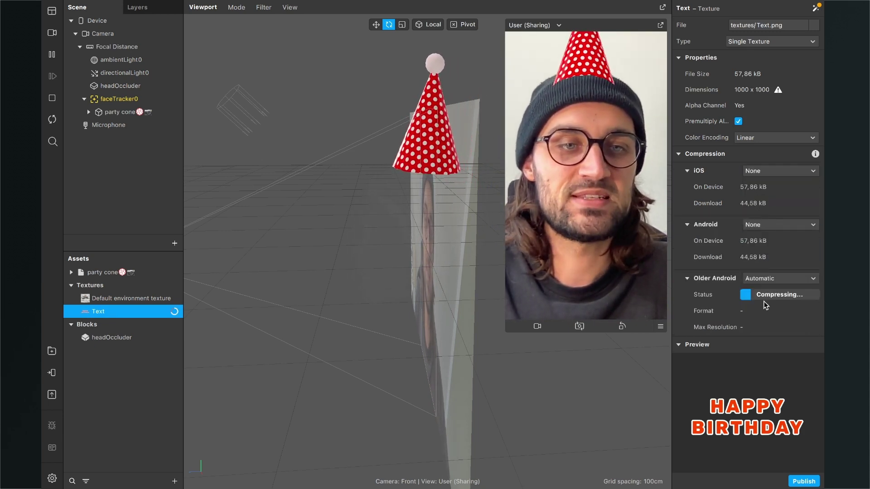
left_click(766, 283)
left_click(767, 301)
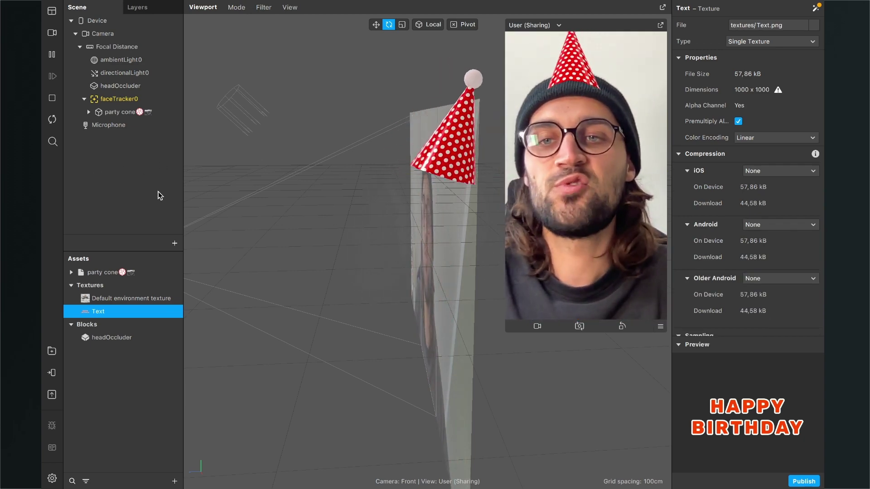
Insert a Plane into the scene using the 'pla' search in the add-object list
left_click(174, 245)
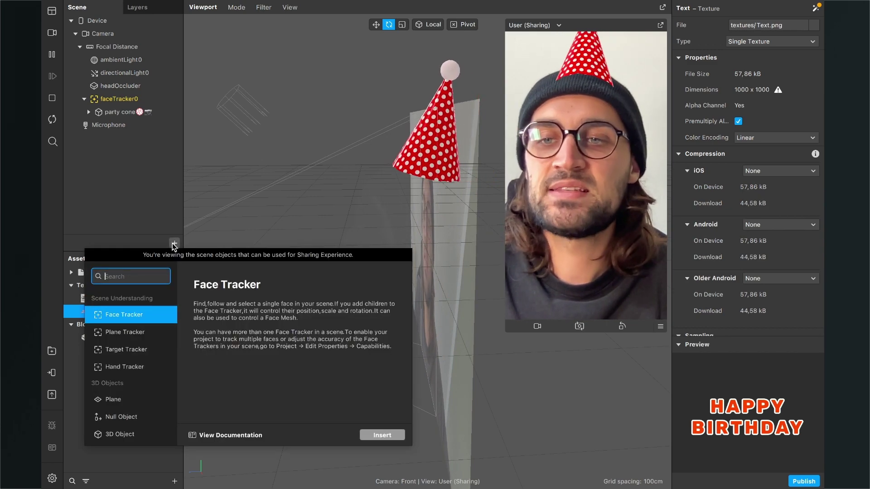
type("pla")
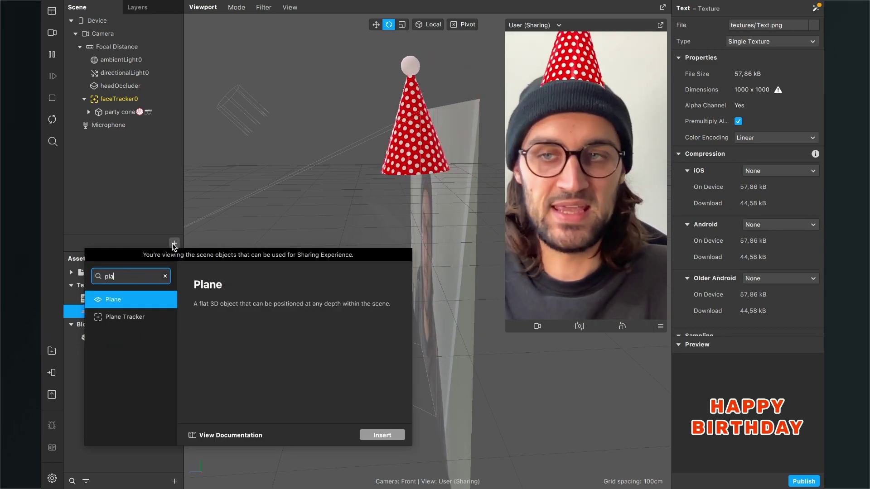
key("Return")
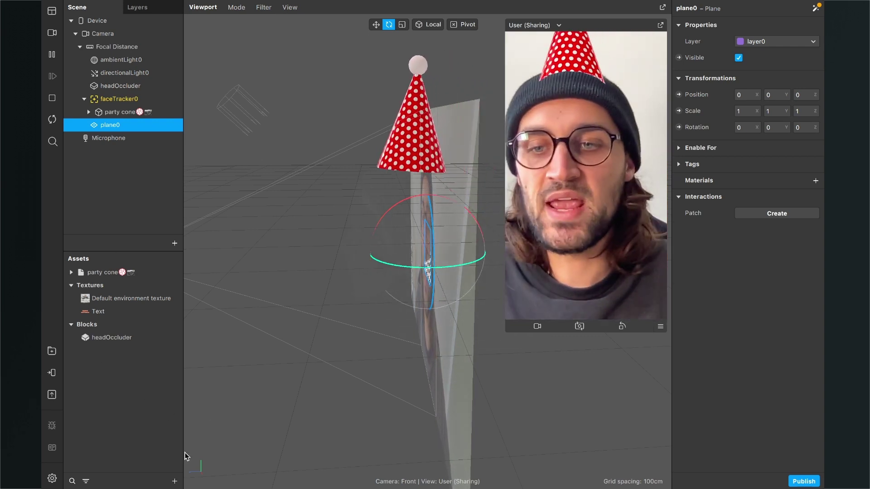
Create a new material named Text
left_click(174, 481)
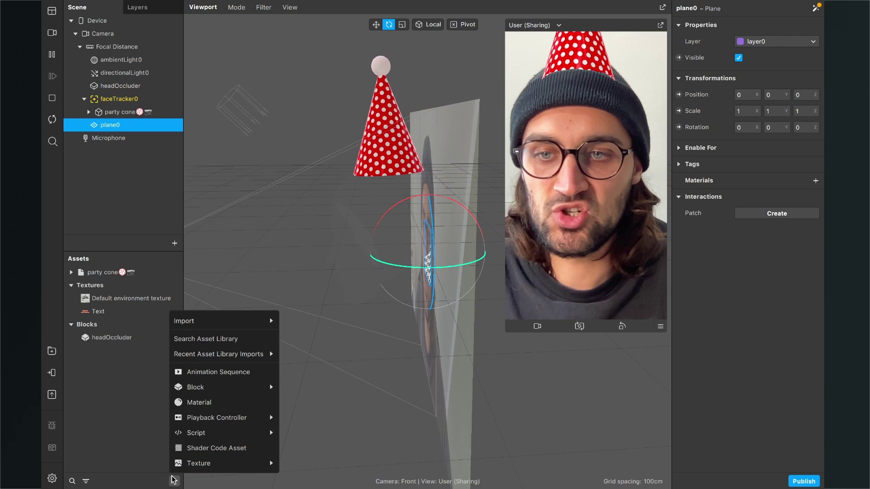
left_click(194, 402)
type("TExt")
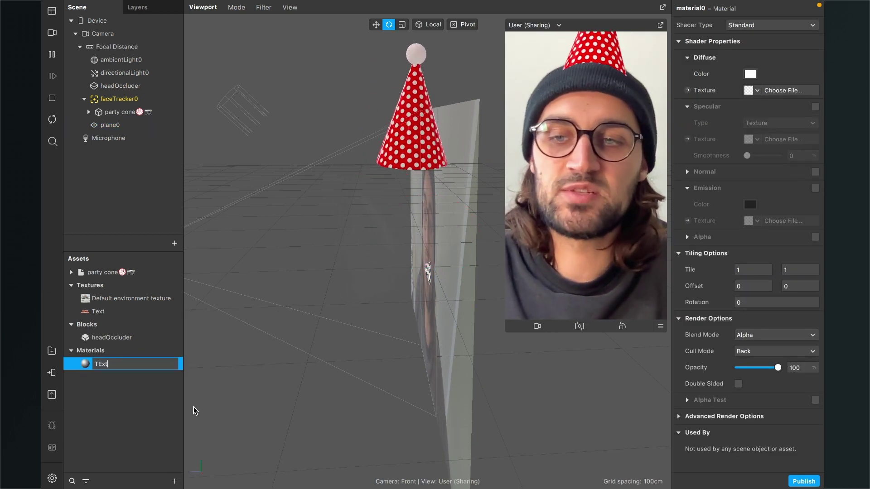
key("BackSpace")
key("BackSpace")
key("BackSpace")
type("ext")
key("Return")
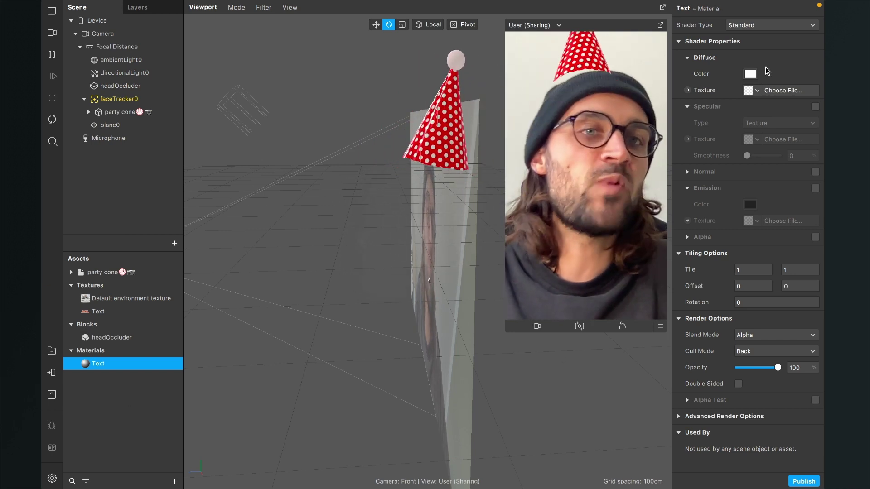
Give the Text material a Flat shader with the Text diffuse texture
left_click(746, 26)
left_click(743, 27)
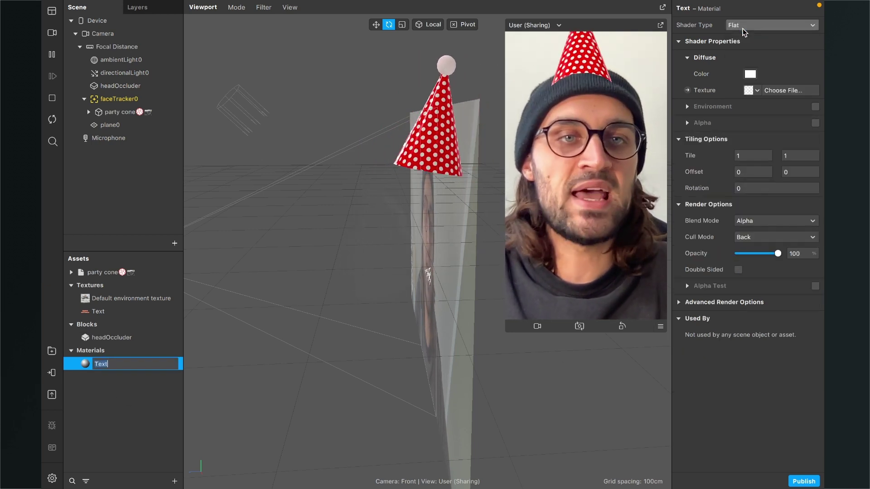
left_click(749, 90)
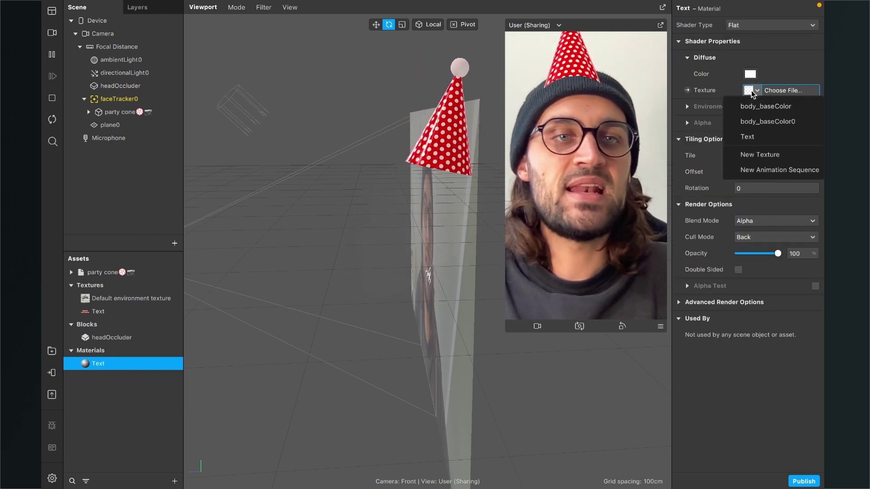
left_click(747, 136)
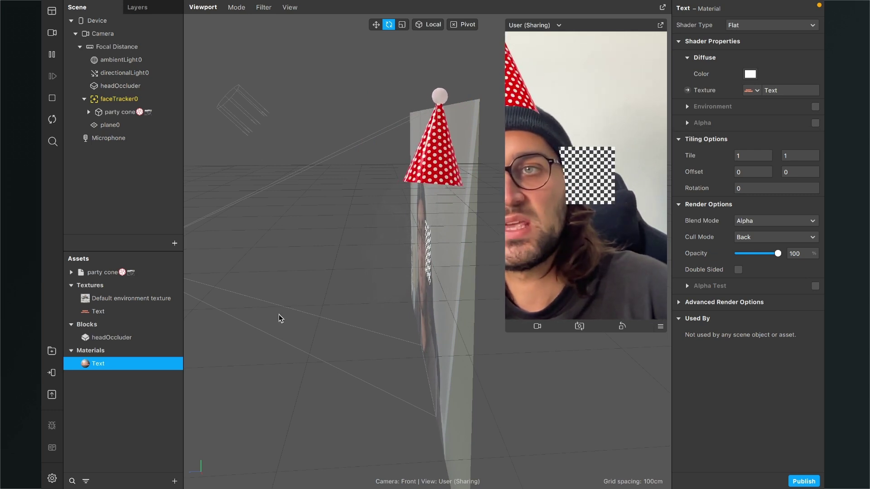
left_click(130, 125)
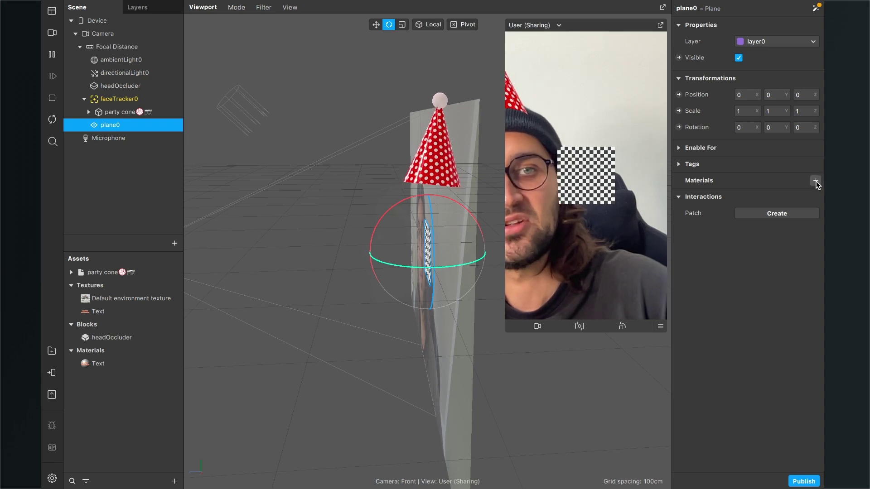
Give plane0 the Text material and turn off its Use Depth Test and Write to Depth
left_click(816, 182)
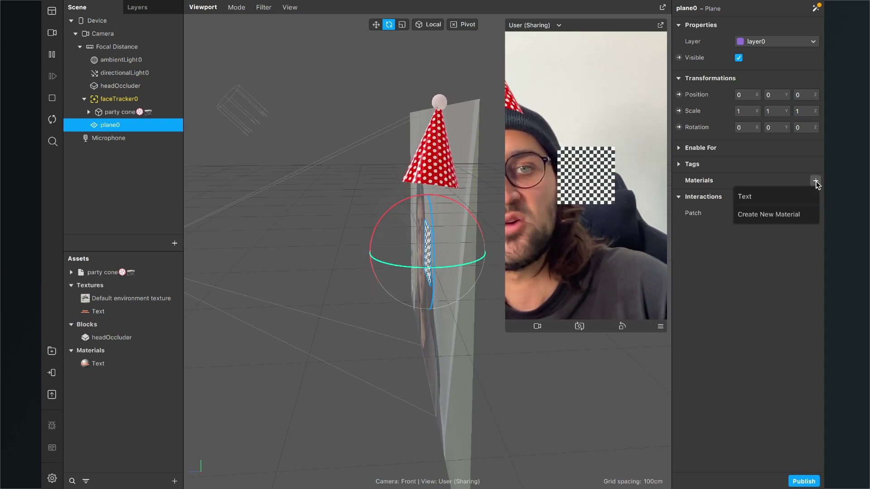
left_click(786, 196)
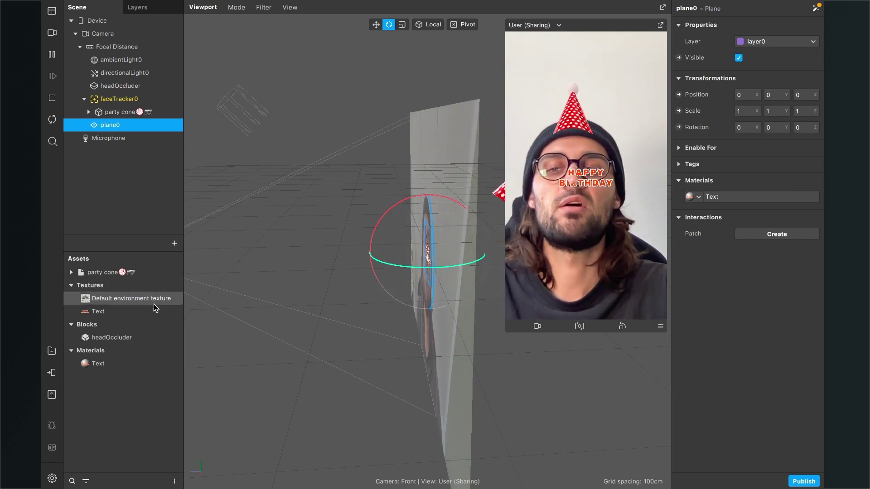
double_click(112, 363)
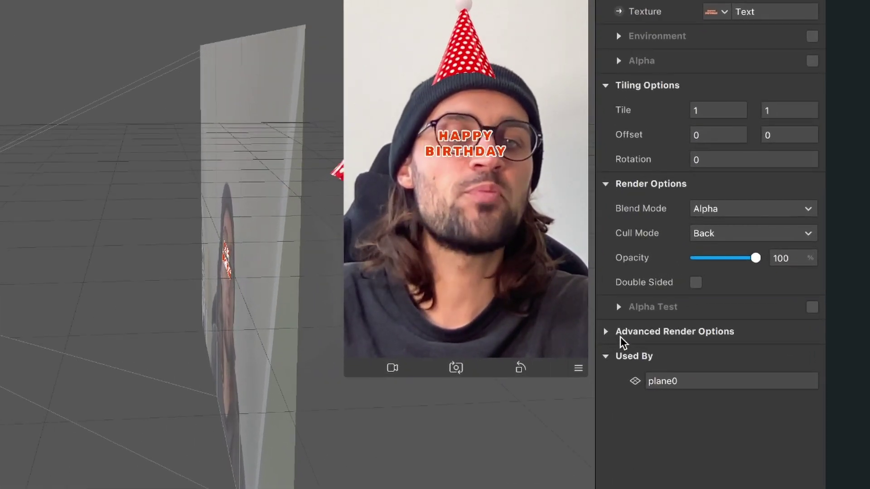
left_click(605, 332)
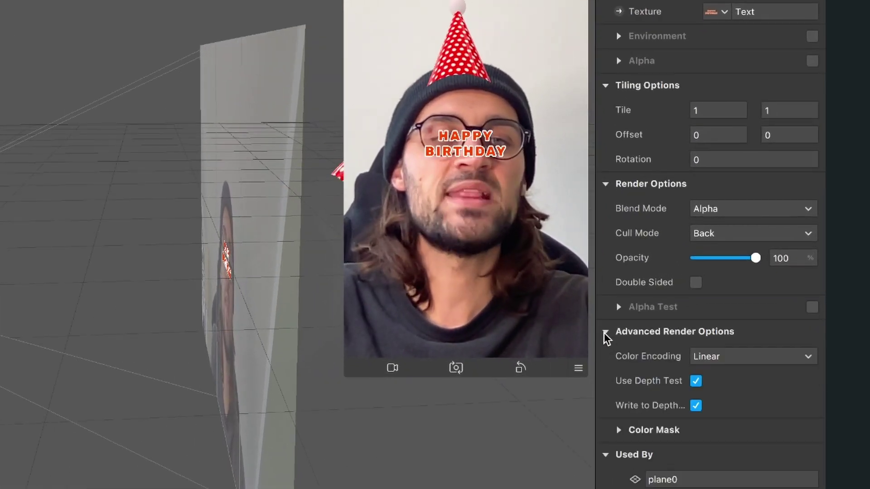
left_click(698, 381)
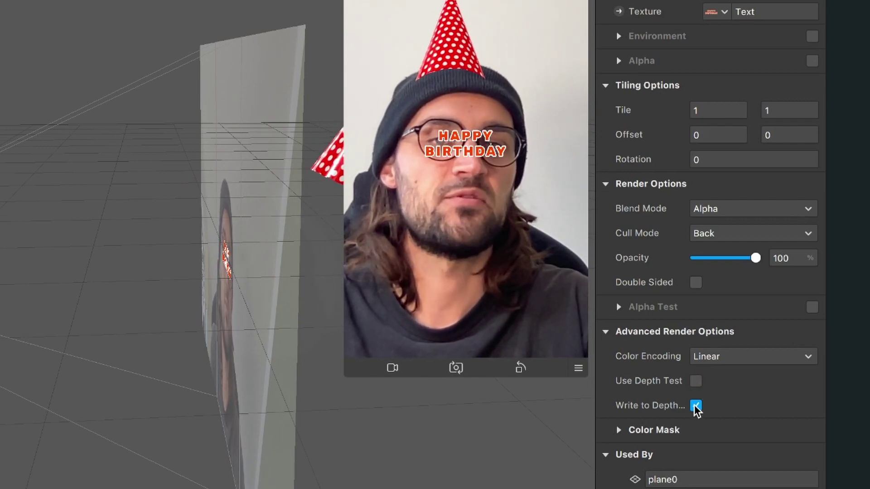
left_click(695, 405)
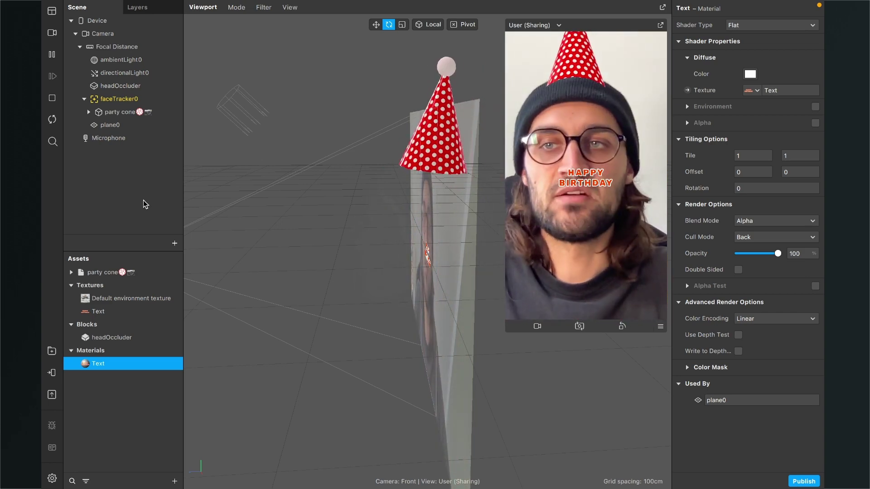
Move plane0 down below the chin to Y -0.14 and set its Scale X to 2
left_click(107, 127)
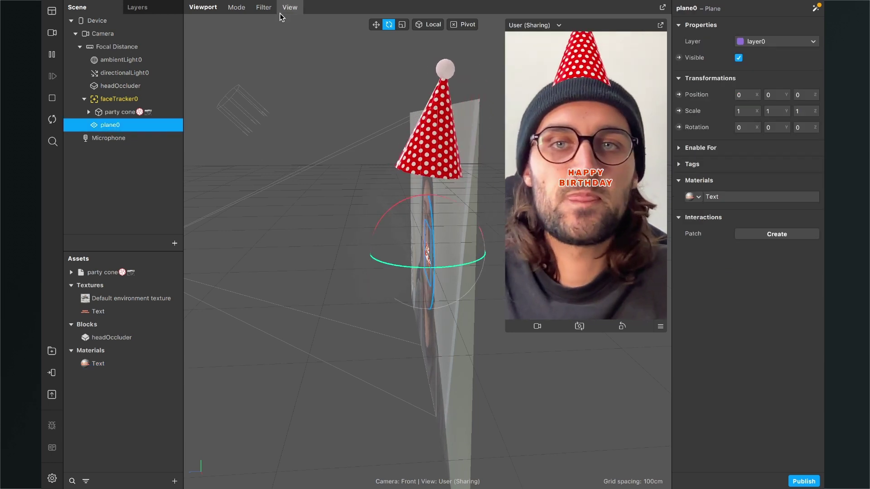
left_click(375, 24)
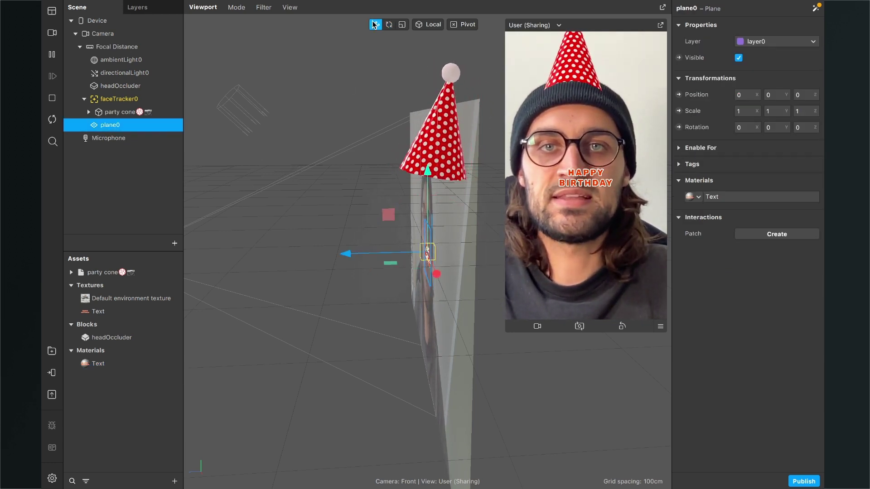
left_click_drag(340, 93, 384, 124)
left_click_drag(427, 187, 425, 249)
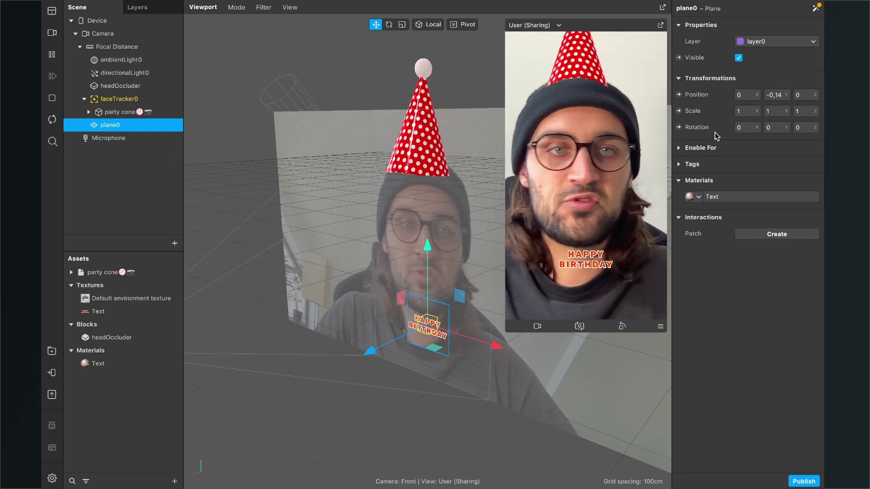
left_click(746, 111)
type("2")
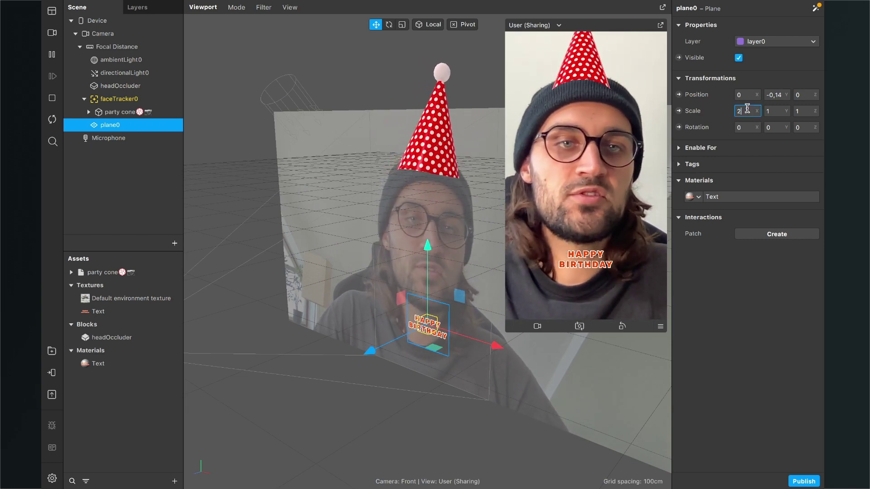
key("Return")
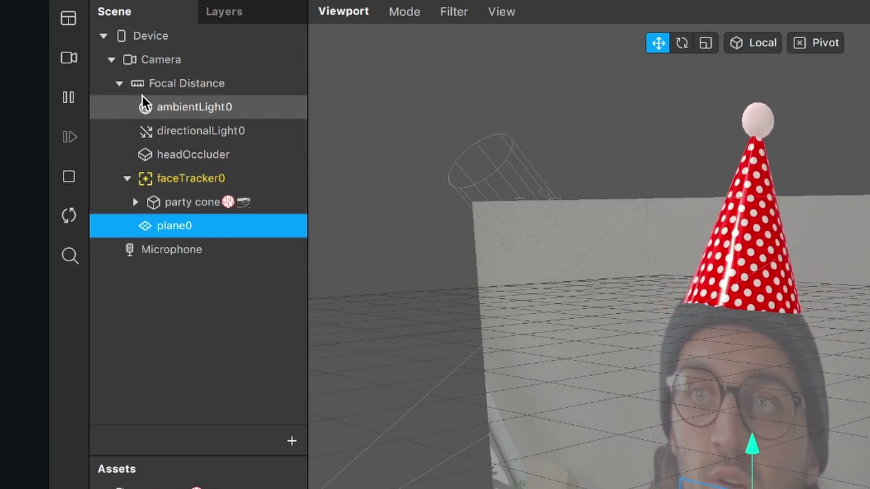
Add Person segmentation to the Camera, creating segmentationMaskTexture0 in the assets
left_click(167, 62)
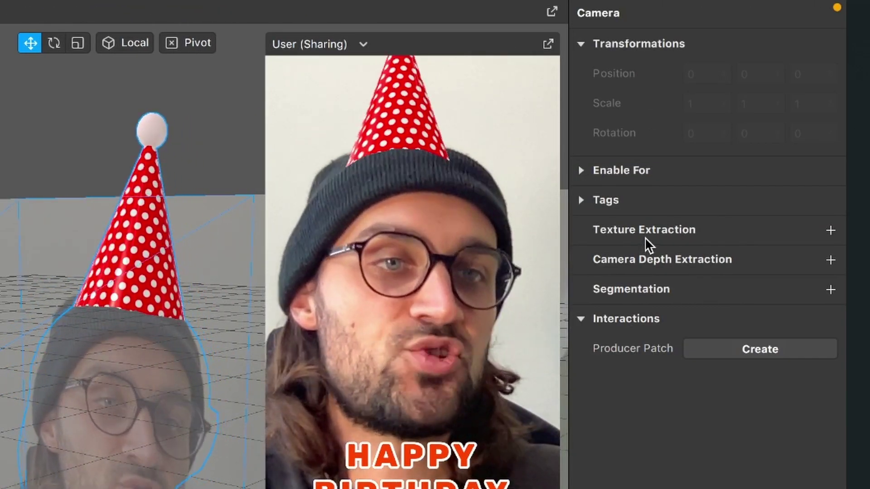
left_click(829, 231)
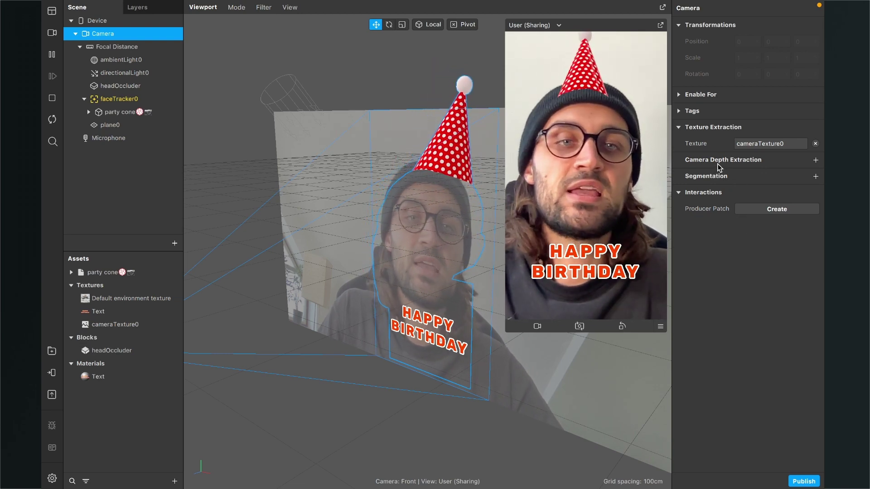
mouse_move(717, 179)
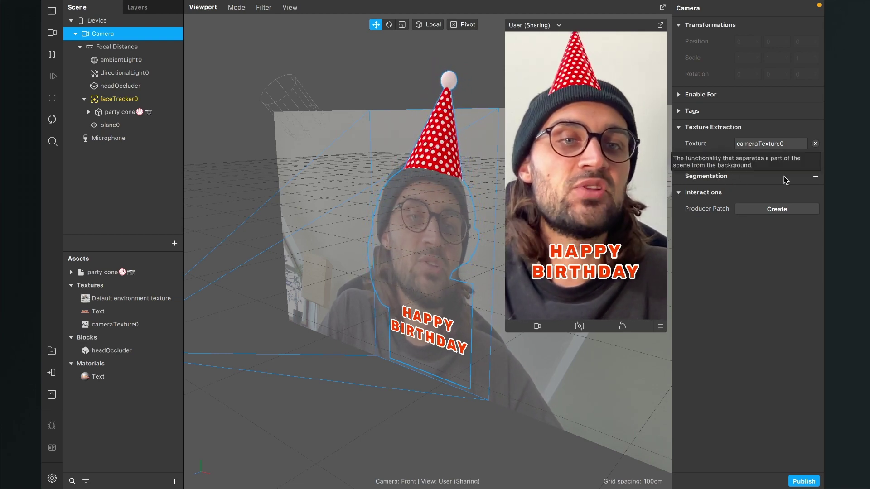
left_click(816, 176)
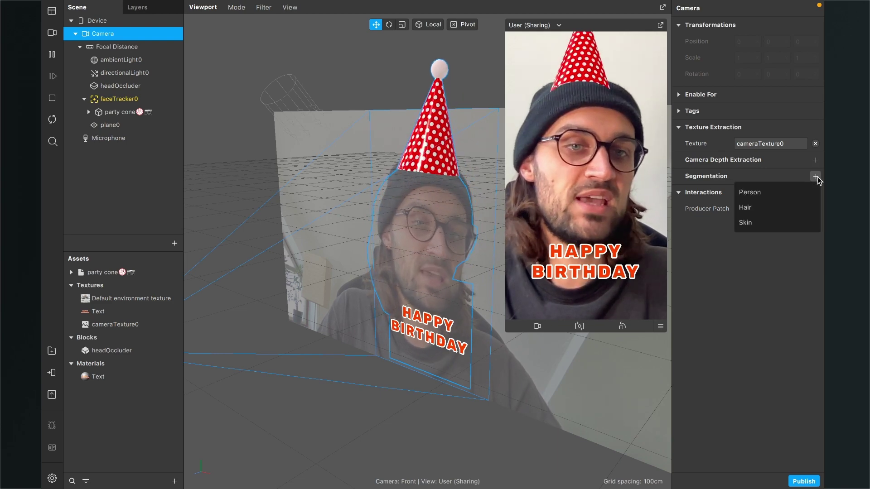
left_click(790, 193)
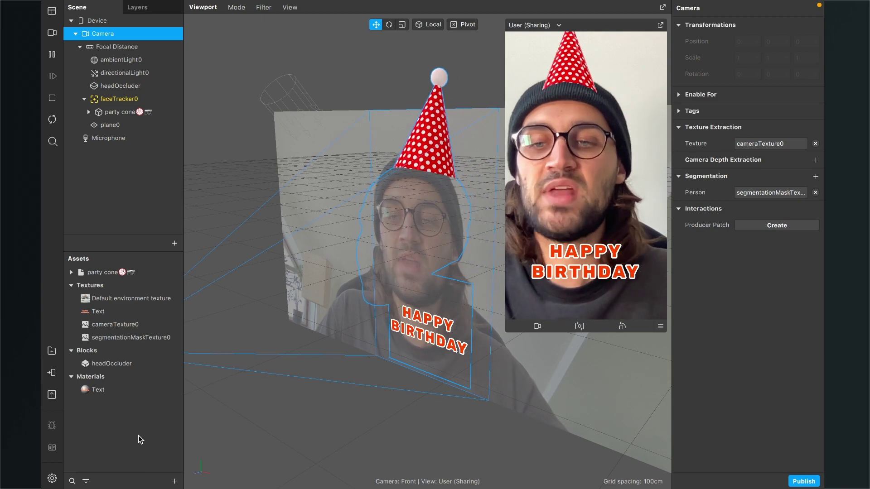
Create a new material asset named Person
left_click(175, 481)
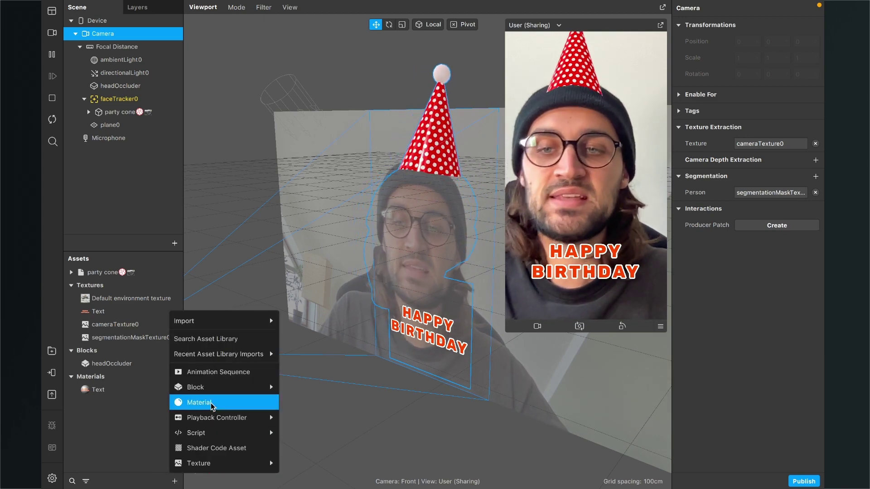
left_click(199, 403)
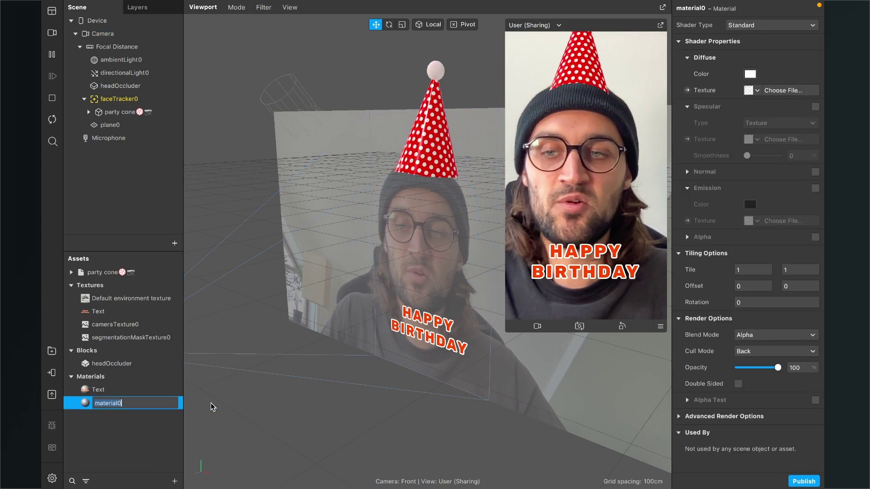
type("Person")
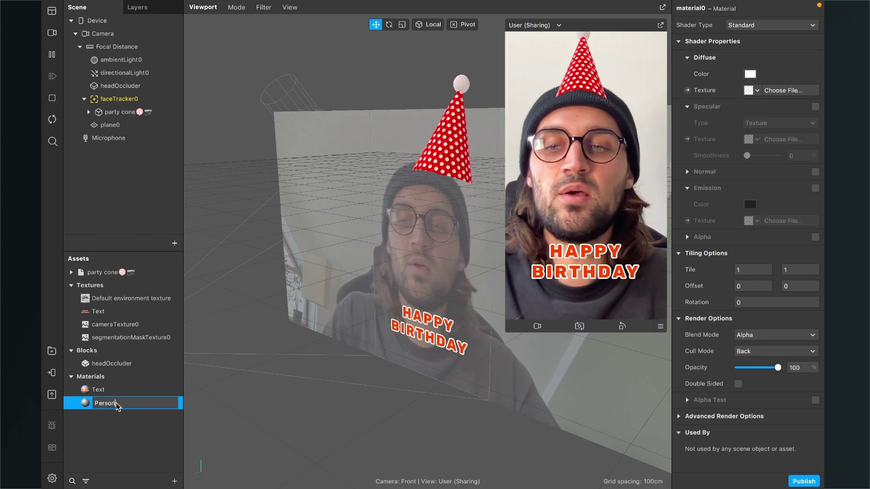
key("Return")
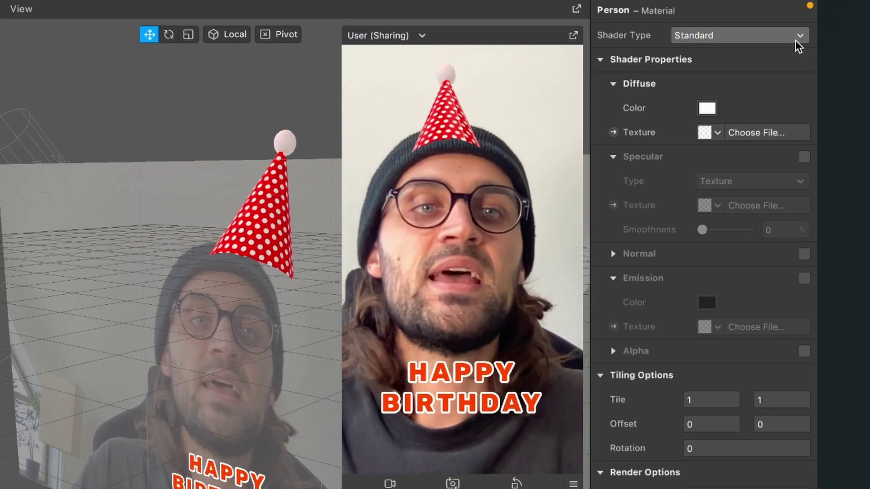
Make Person Flat-shaded with cameraTexture0 diffuse and segmentationMaskTexture0 as alpha
left_click(798, 46)
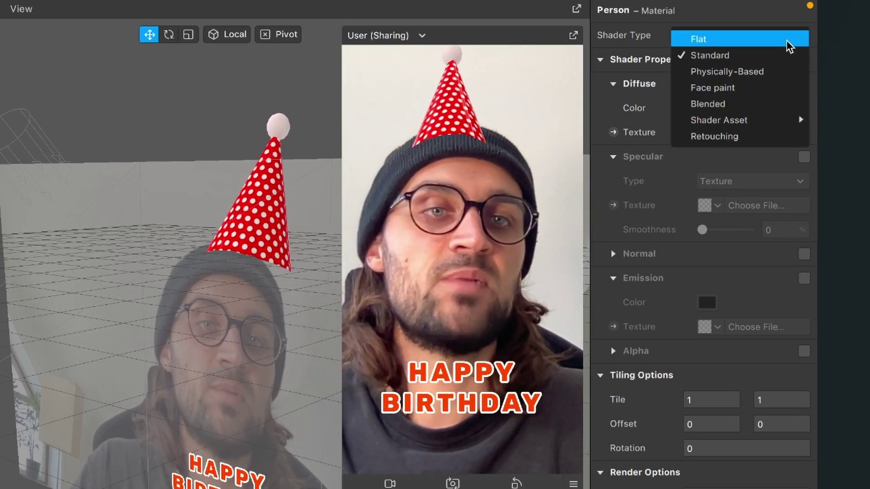
left_click(789, 40)
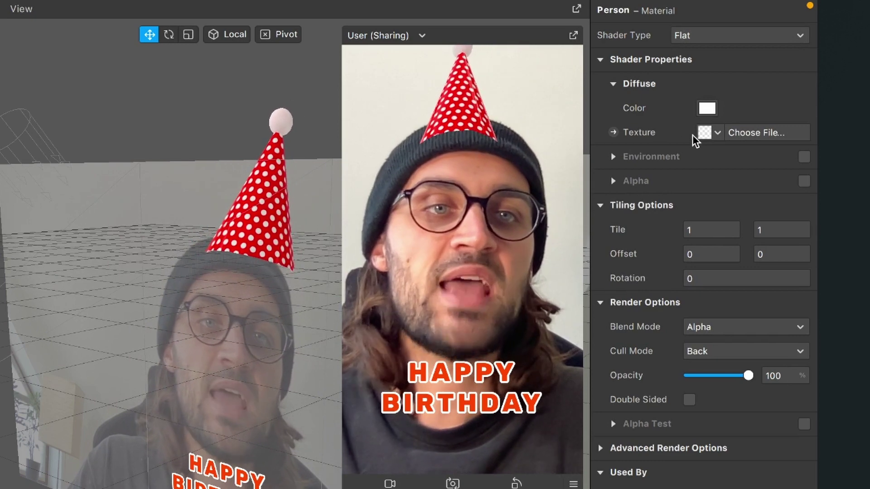
left_click(711, 132)
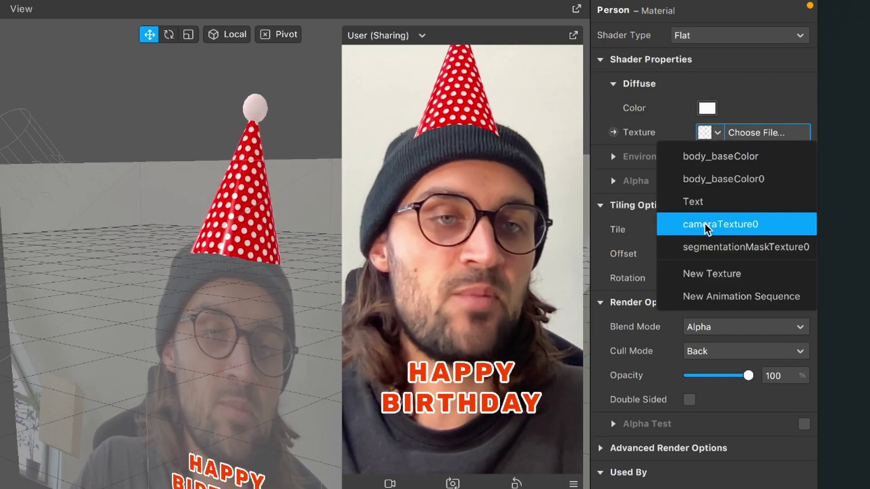
left_click(775, 228)
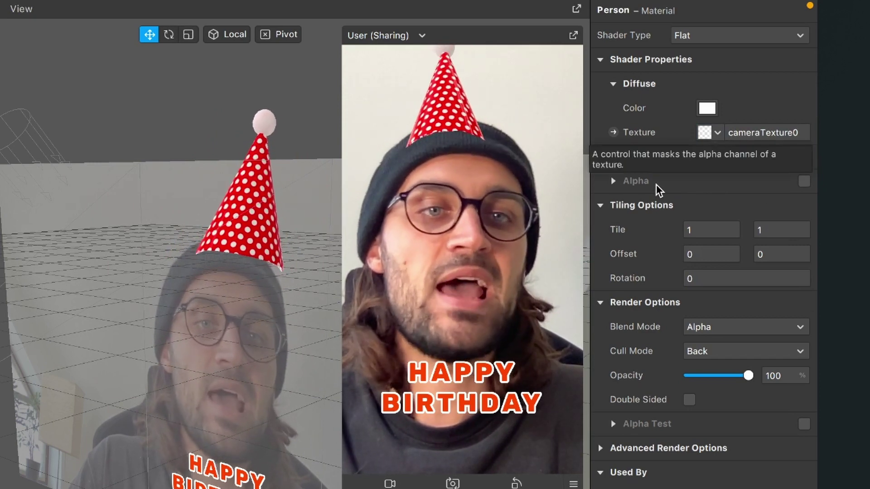
left_click(803, 181)
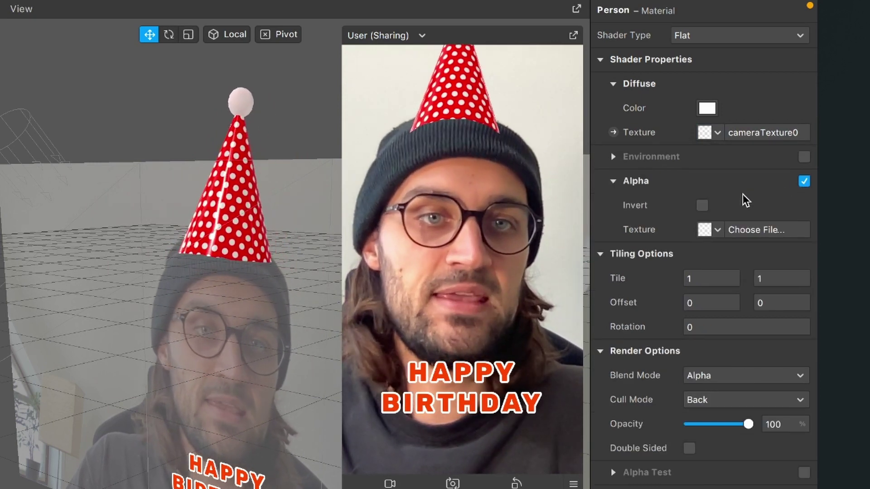
left_click(718, 230)
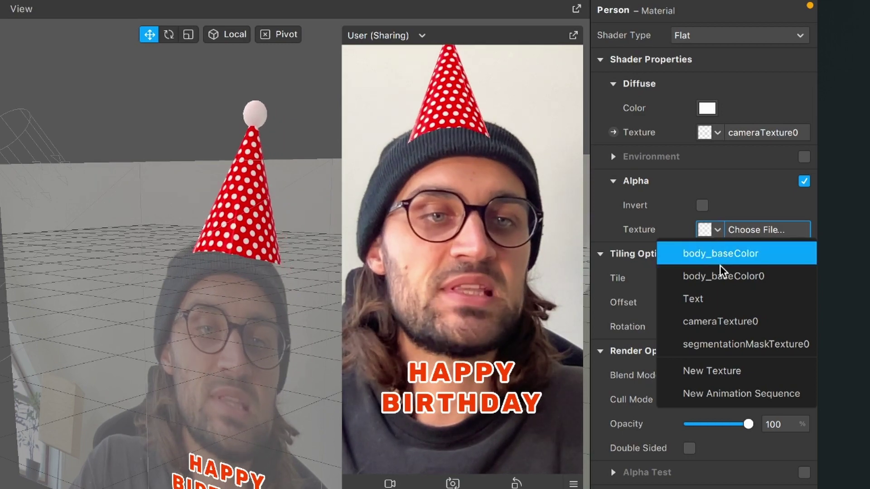
left_click(730, 348)
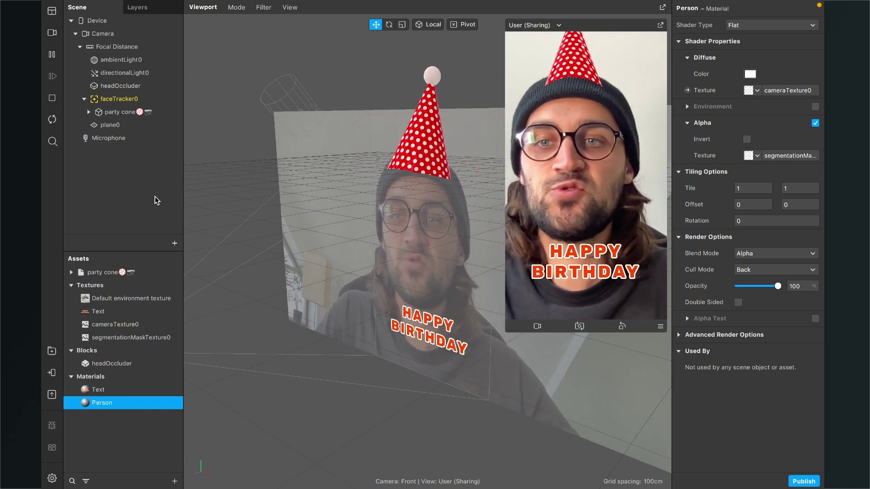
Insert a Rectangle from the 'rect' search, creating canvas0 with rectangle0
left_click(174, 243)
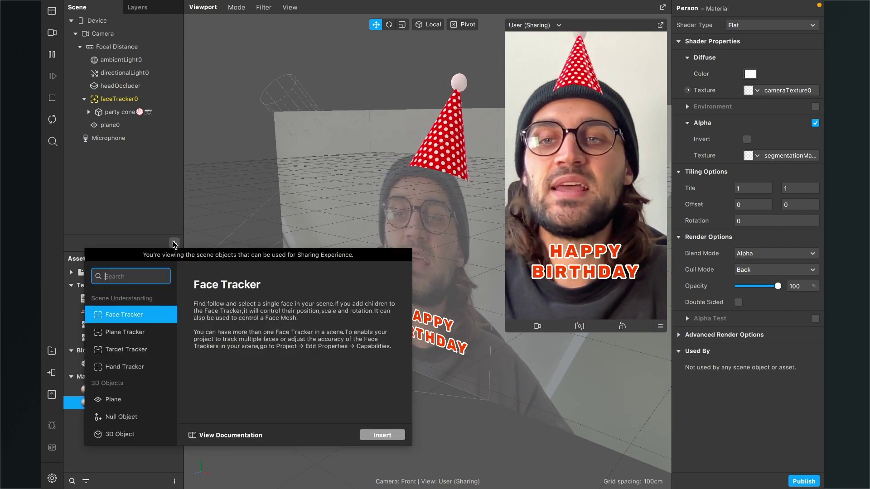
type("ect")
key("Return")
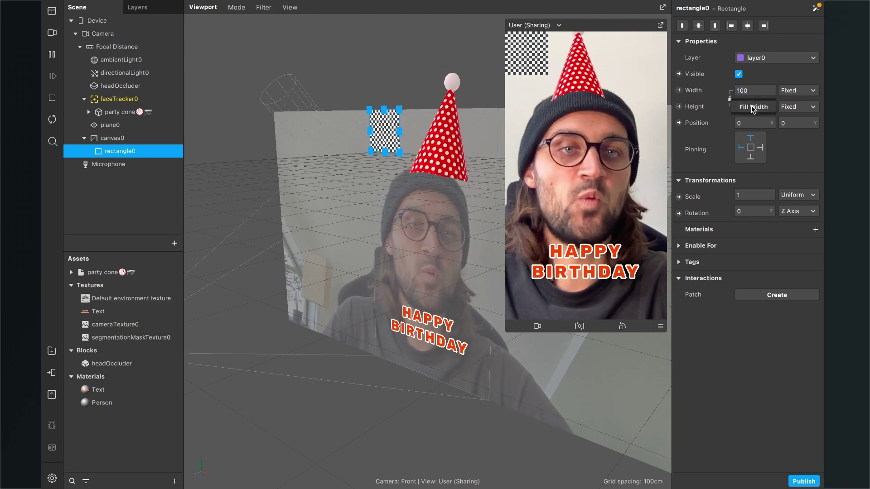
Set rectangle0 to Fill Width and Fill Height and apply the Person material
left_click(752, 106)
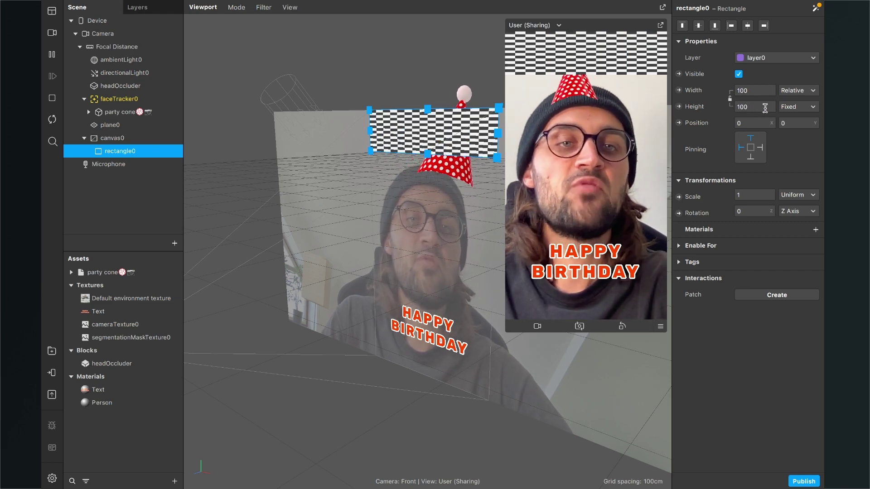
left_click(756, 123)
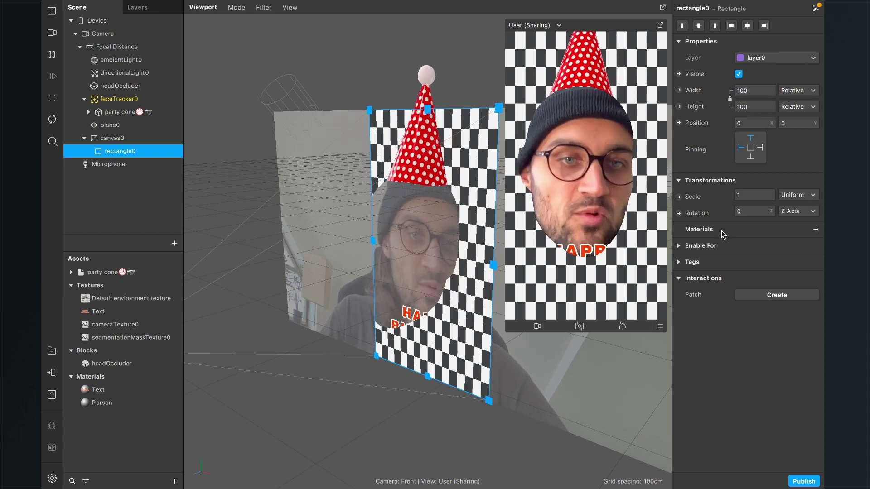
left_click(816, 230)
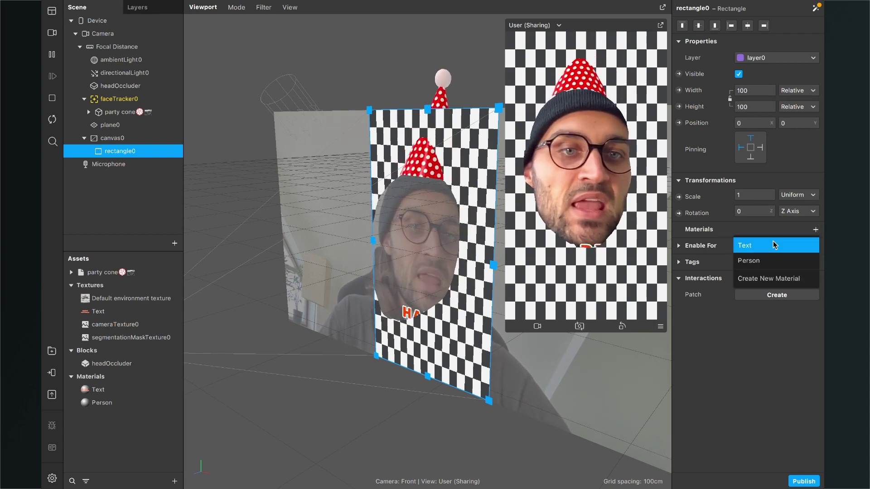
left_click(765, 261)
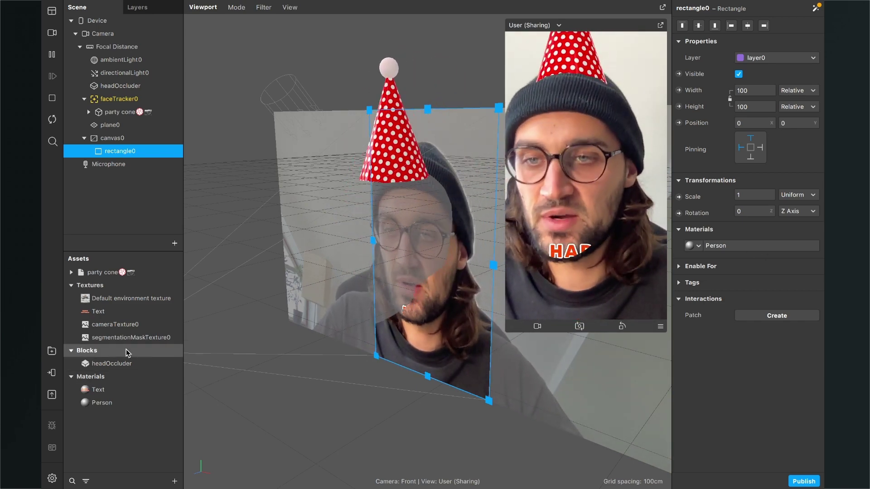
Uncheck Use Depth Test and Write to Depth in the Person material's Advanced Render Options
double_click(109, 402)
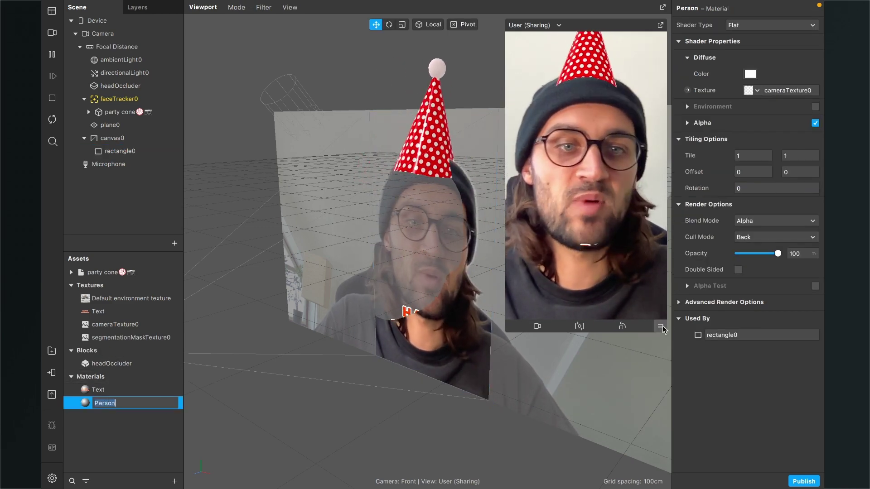
left_click(679, 303)
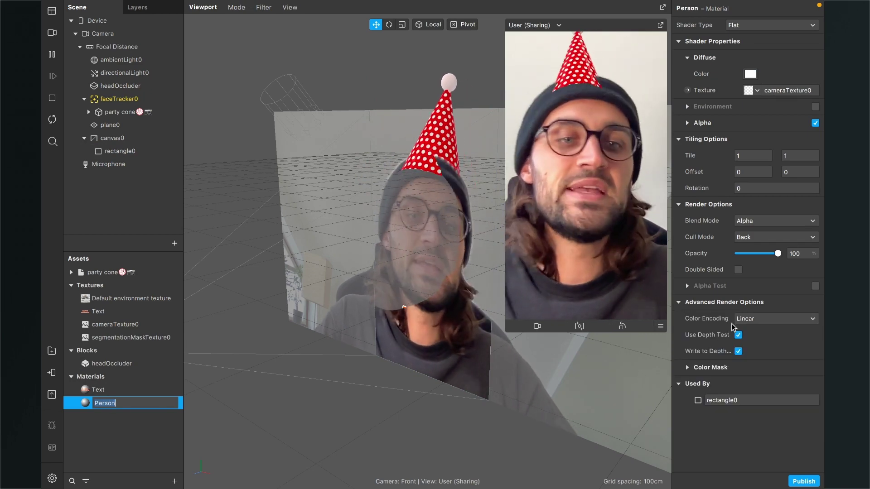
left_click(738, 335)
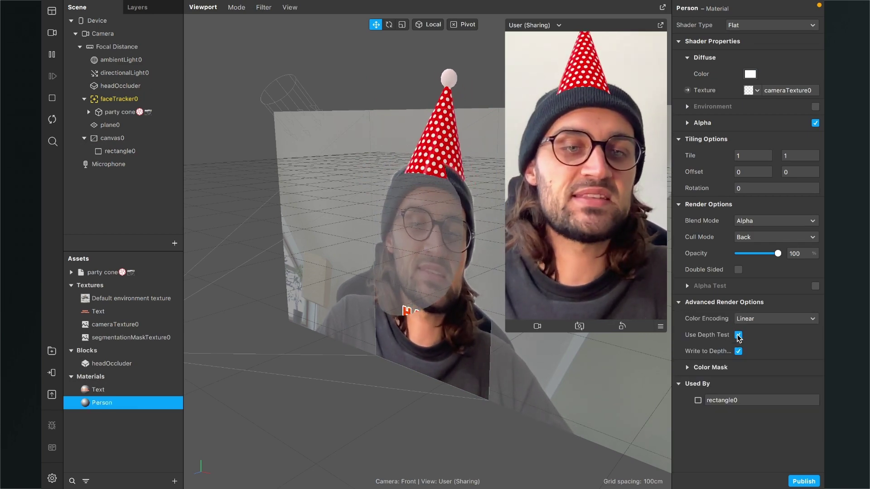
left_click(738, 351)
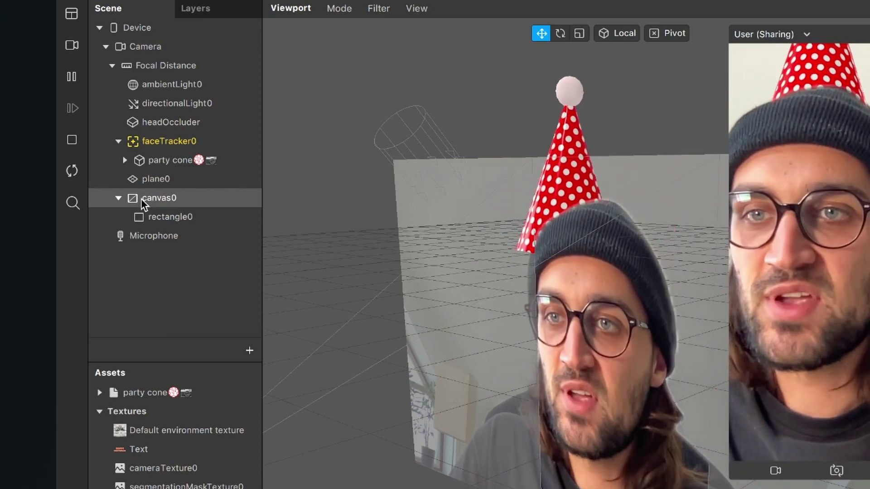
Drag canvas0 above headOccluder in the Scene panel
left_click_drag(140, 198, 133, 111)
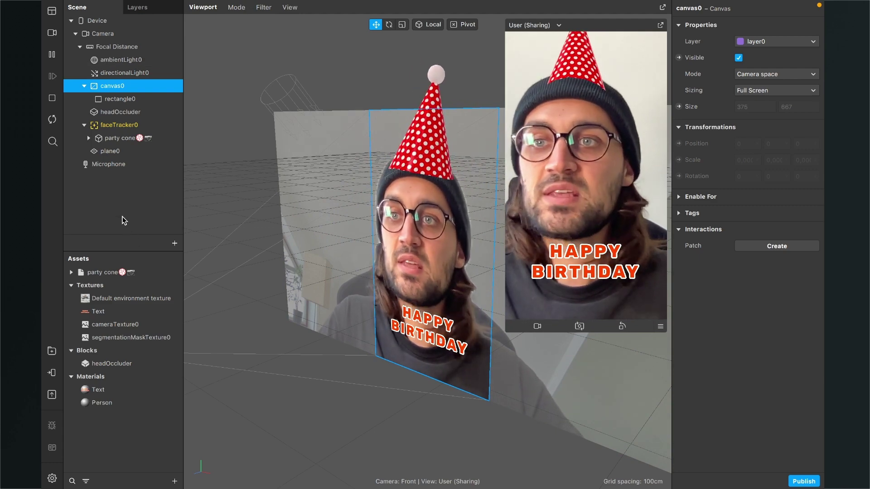
Insert a Particle System, emitter0, into canvas0 via the 'part' search
left_click(174, 244)
type("part")
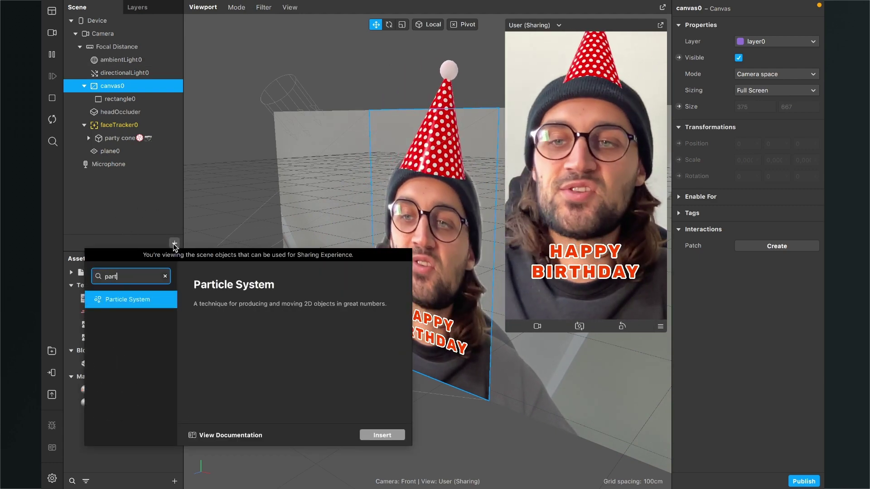
key("Return")
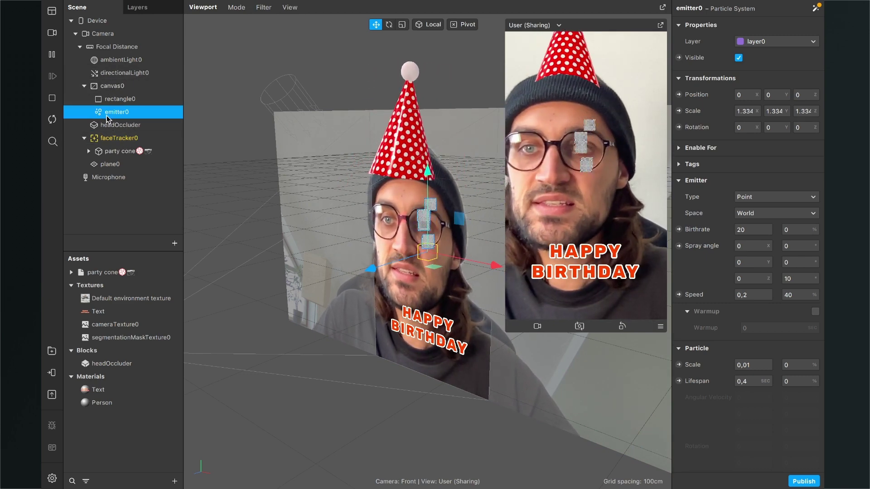
Drag emitter0 out of canvas0 to sit below plane0 at scene level
left_click(84, 86)
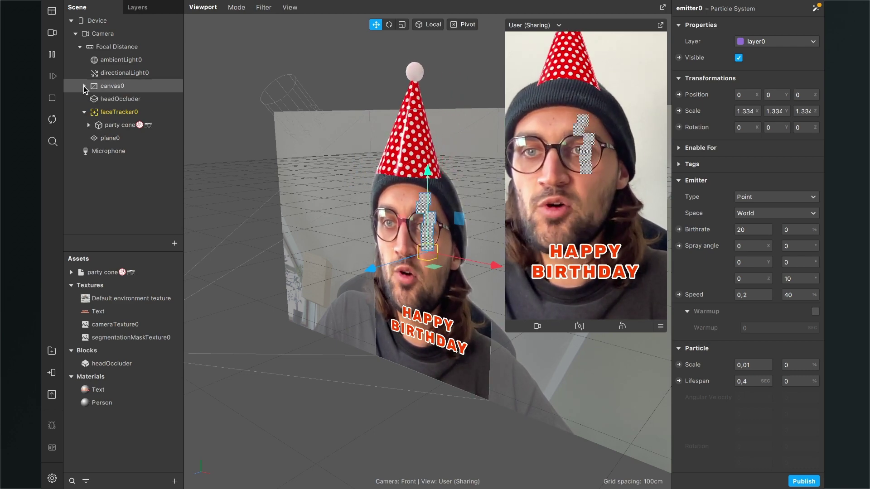
left_click(84, 86)
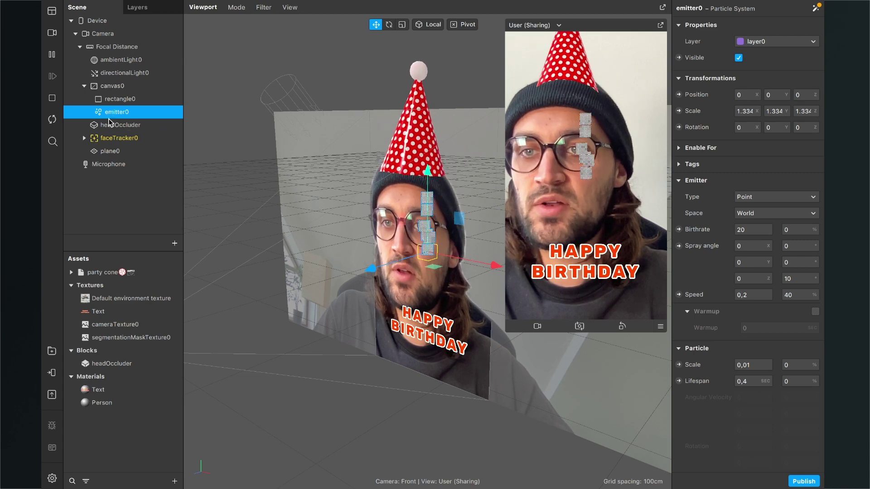
left_click_drag(110, 161, 110, 162)
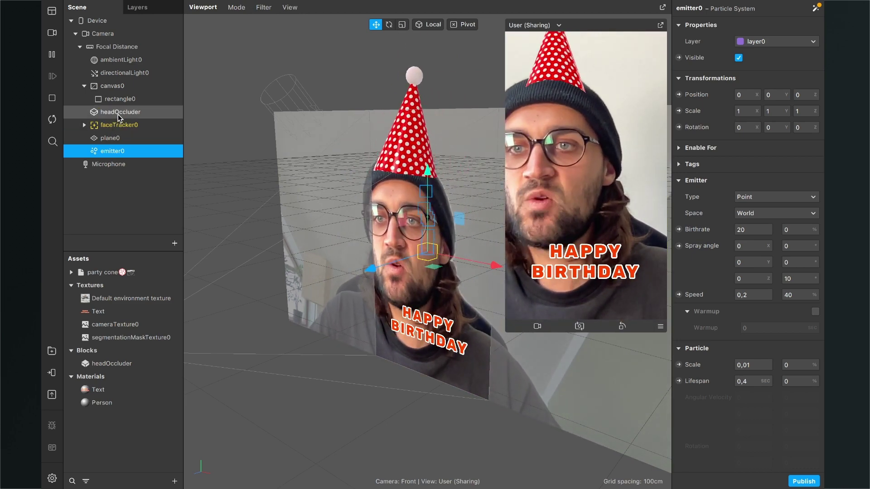
Hide headOccluder so the whole hat shows, then select emitter0
left_click(119, 114)
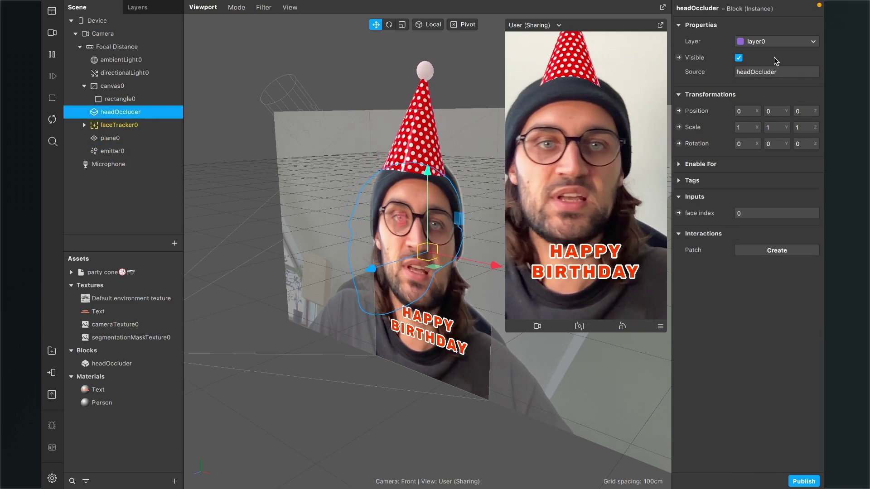
left_click(739, 58)
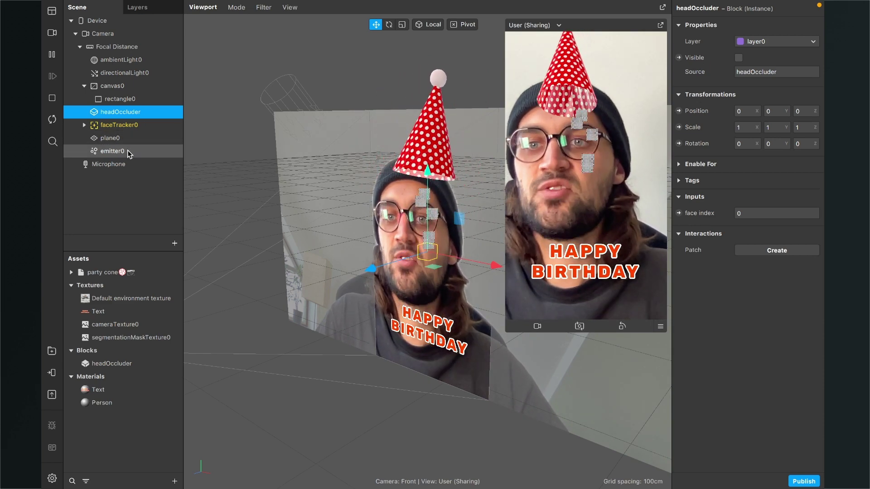
left_click(128, 152)
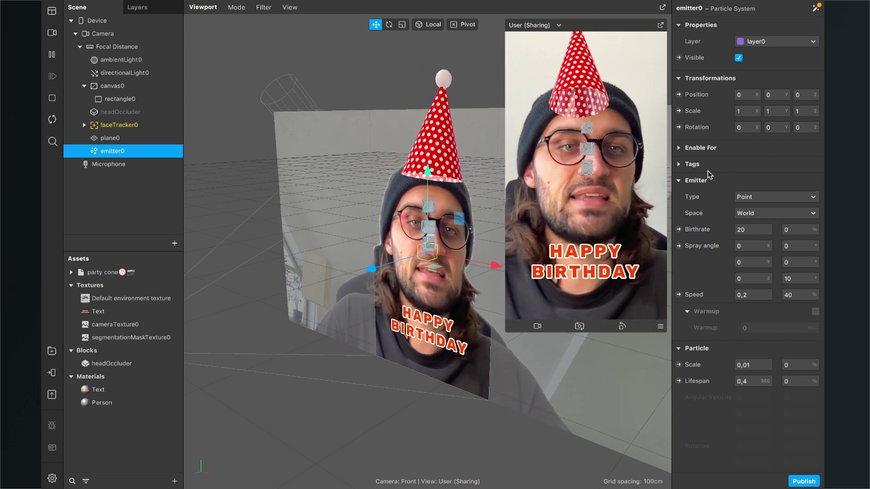
Make emitter0 a Line emitter with length 0,3
left_click(745, 198)
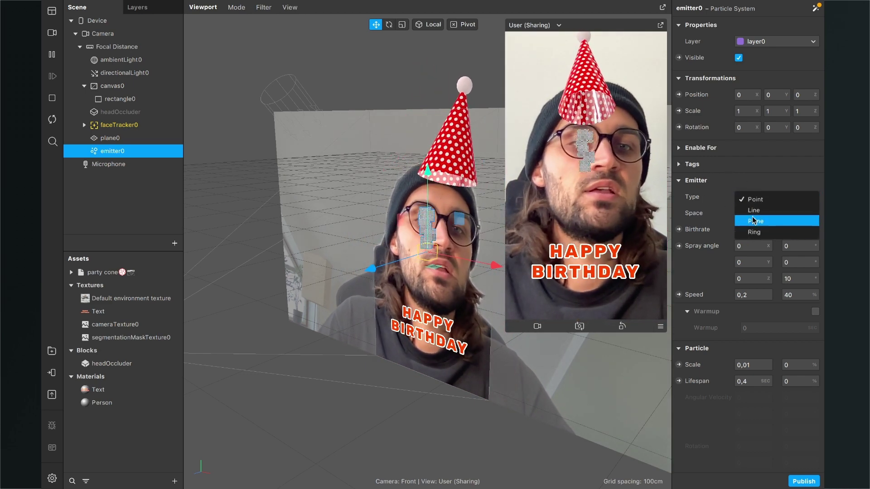
left_click(752, 210)
left_click(755, 213)
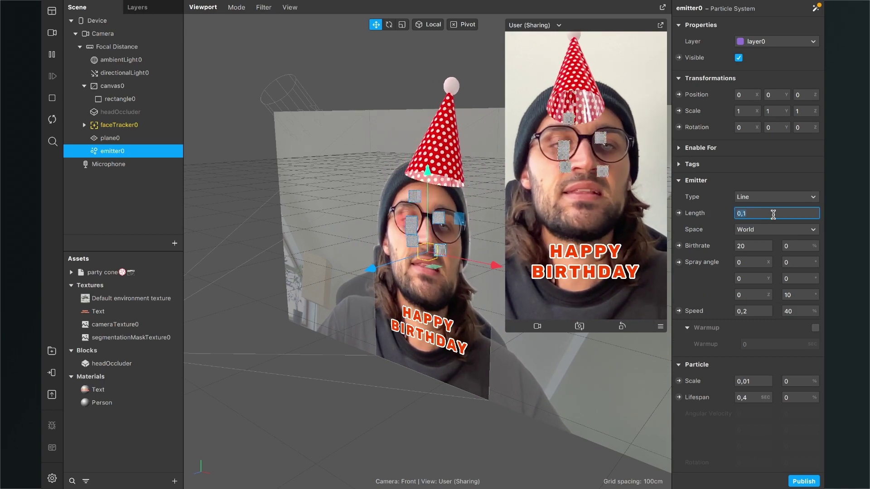
type("0,3")
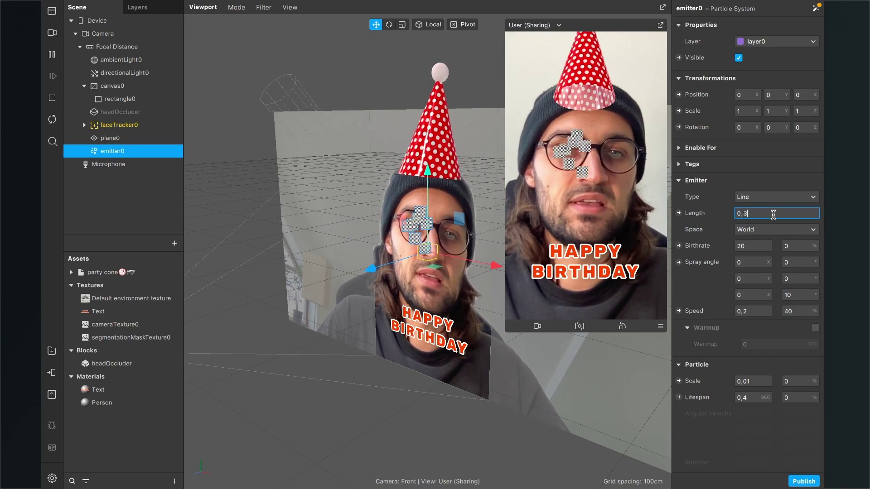
key("Return")
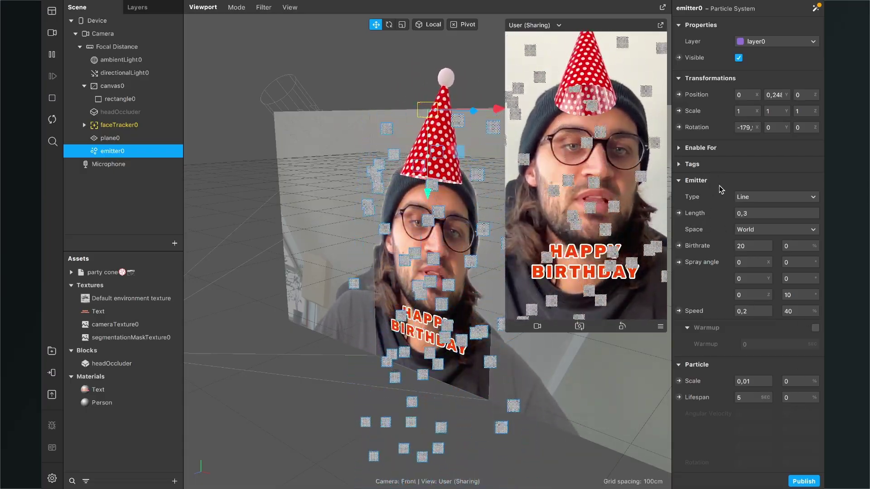
Lower emitter0's particle speed to 0,1 and its birthrate to 5
left_click(748, 246)
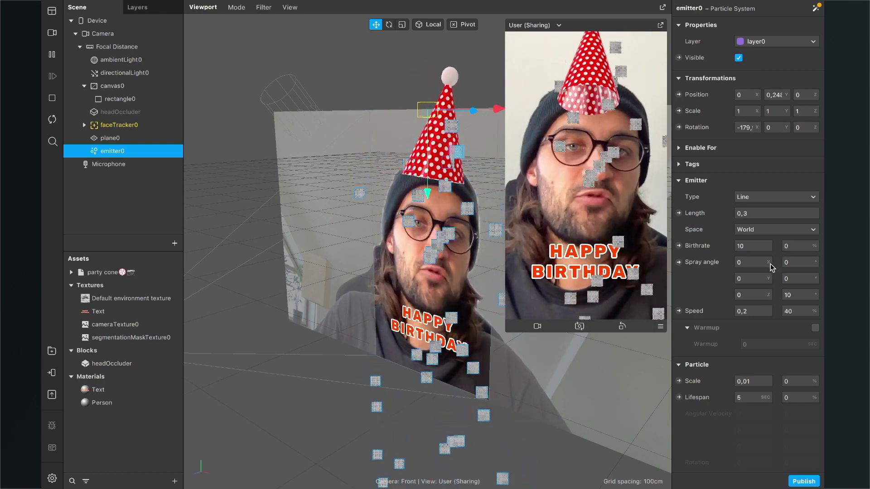
left_click(753, 311)
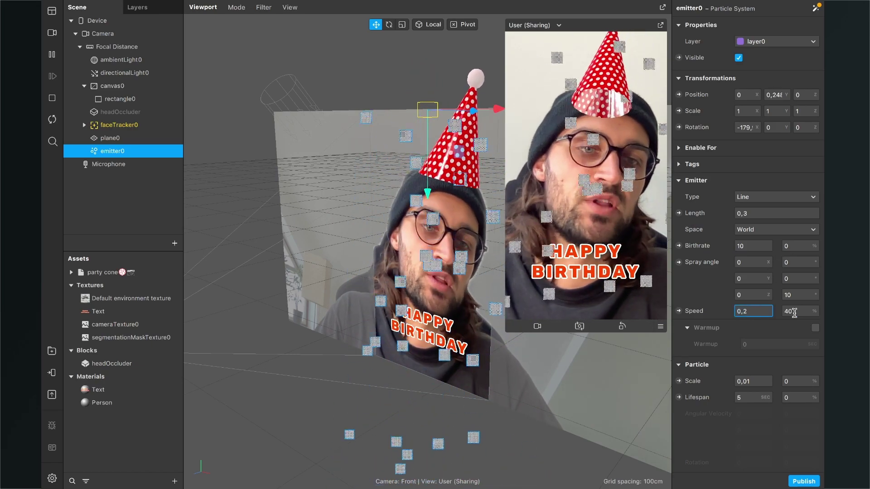
type("0,1")
key("Return")
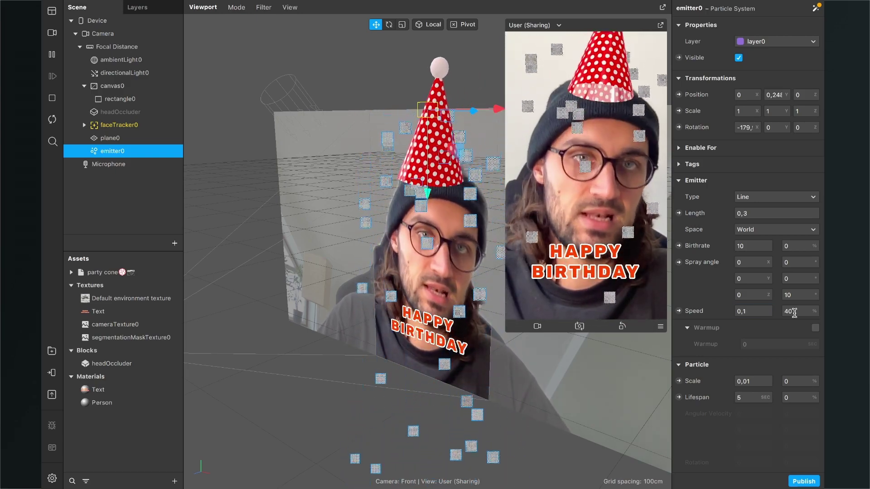
double_click(754, 246)
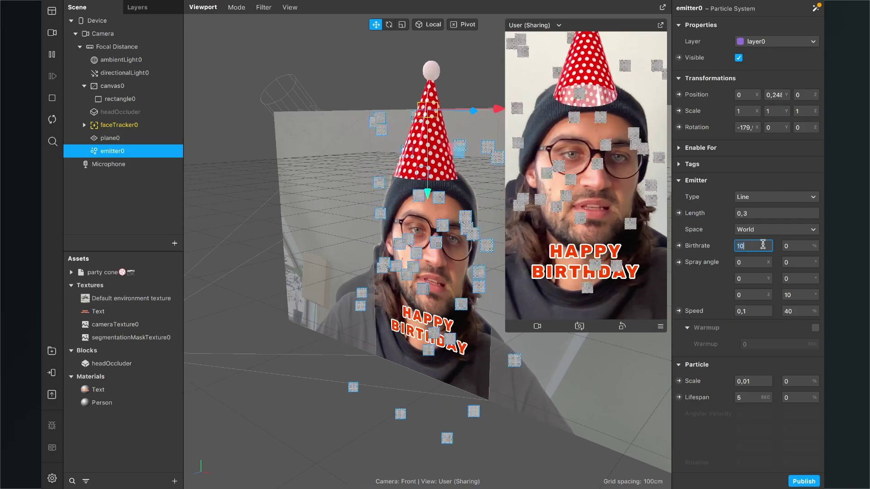
type("5")
key("Return")
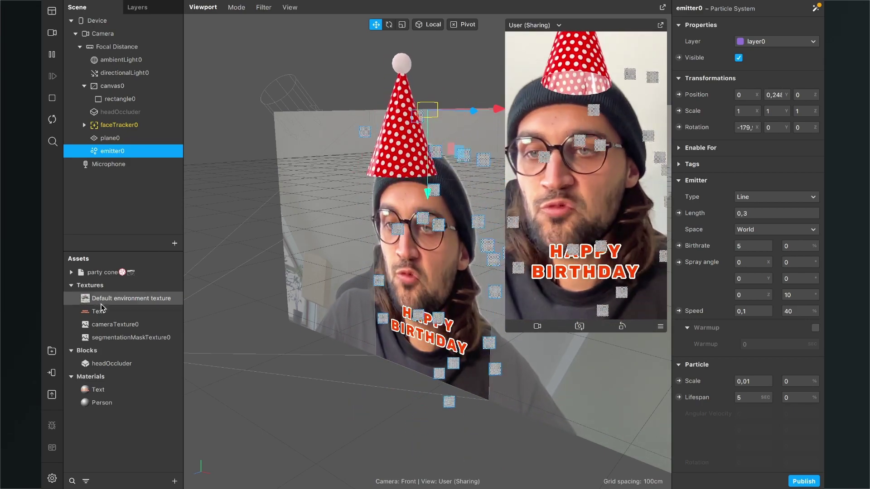
Add a new material asset named Red
left_click(175, 481)
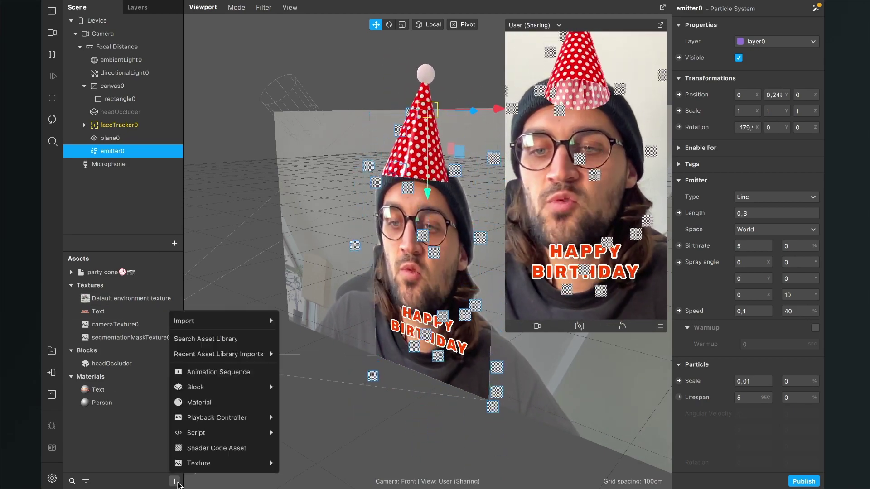
left_click(207, 404)
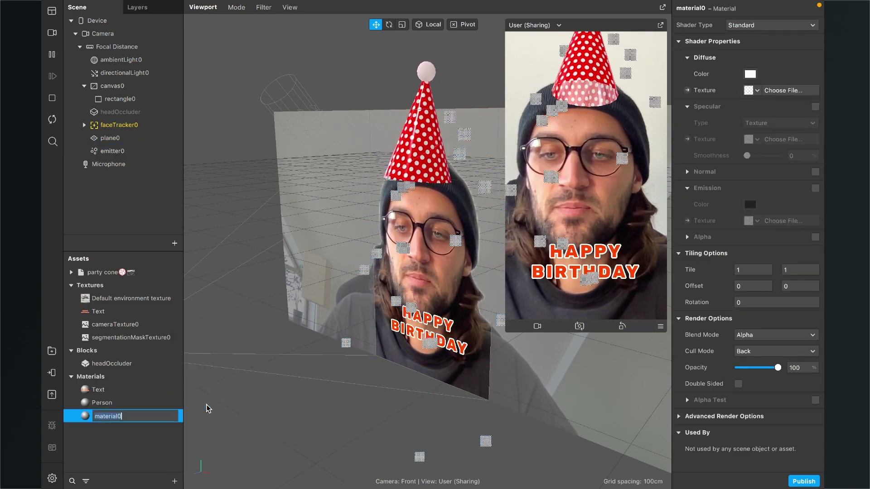
type("Red")
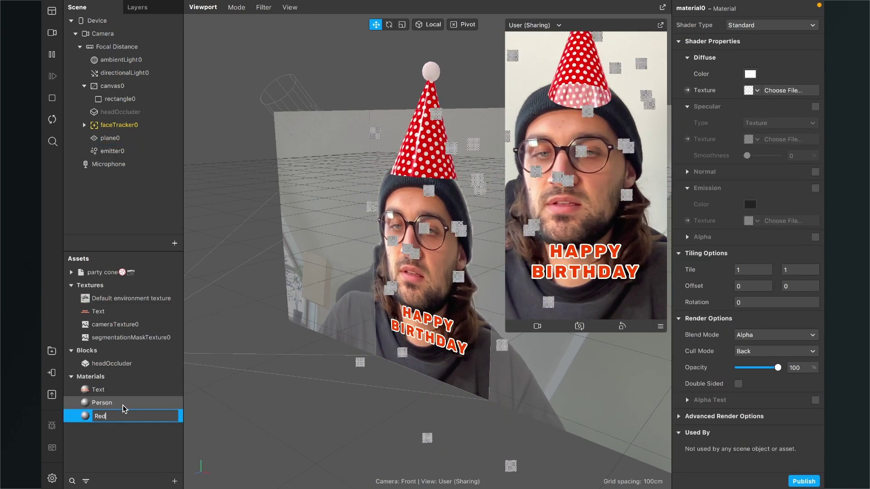
key("Return")
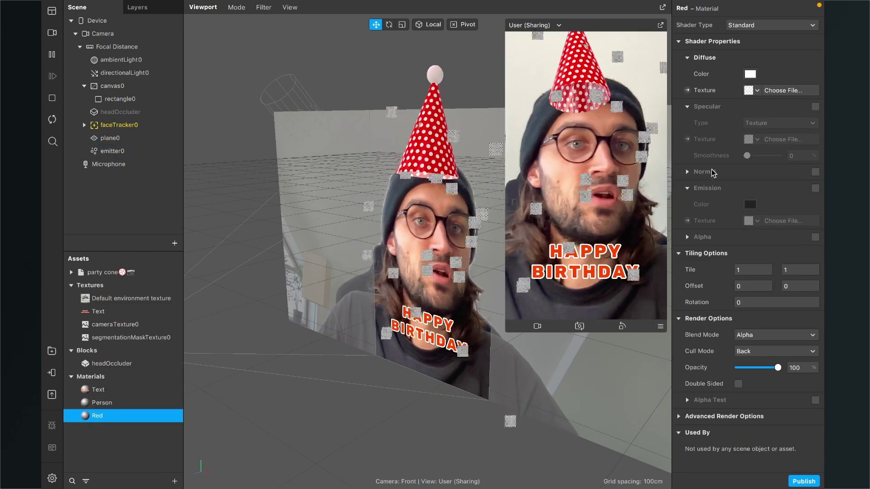
Give Red the Physically-Based shader, a red albedo colour and metallic 46
left_click(765, 25)
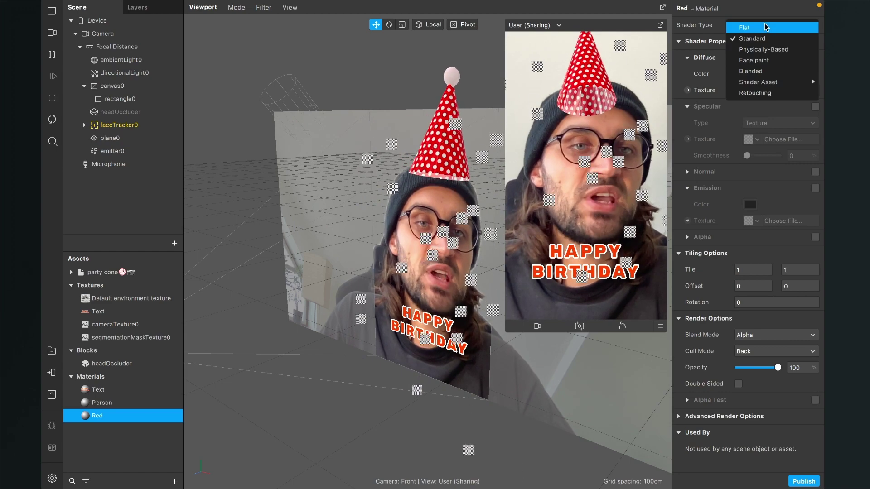
left_click(760, 49)
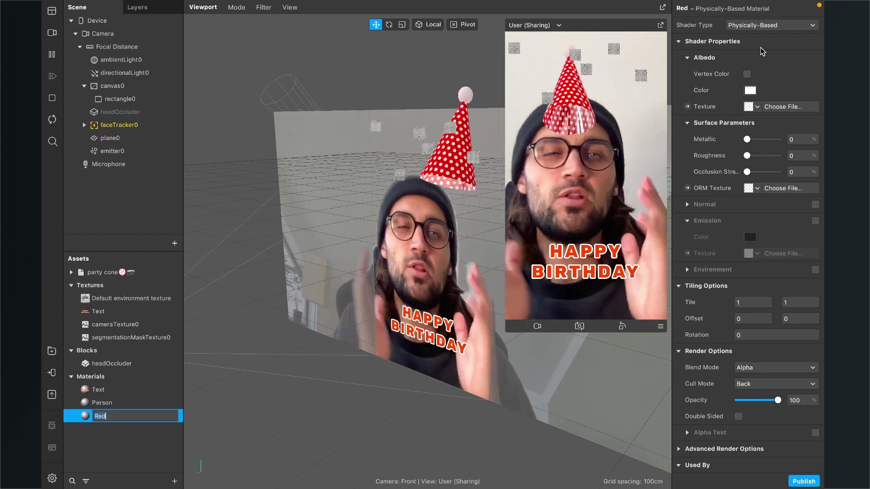
left_click(749, 90)
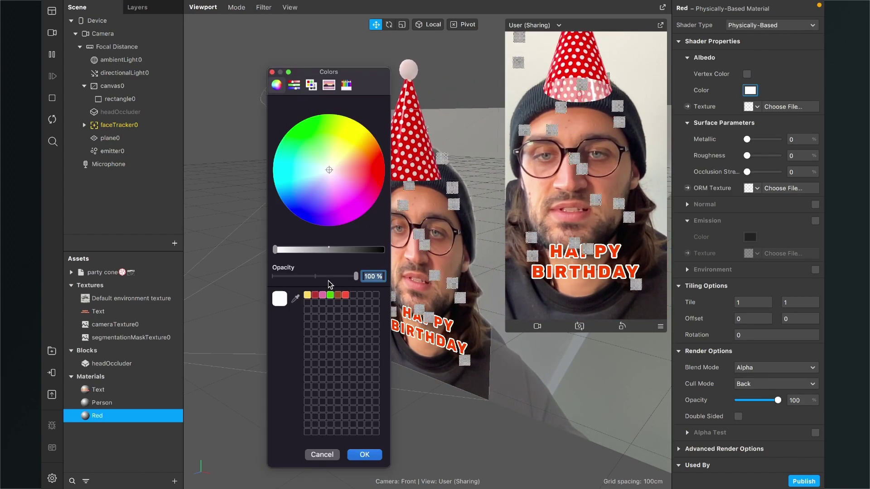
left_click_drag(348, 189, 387, 146)
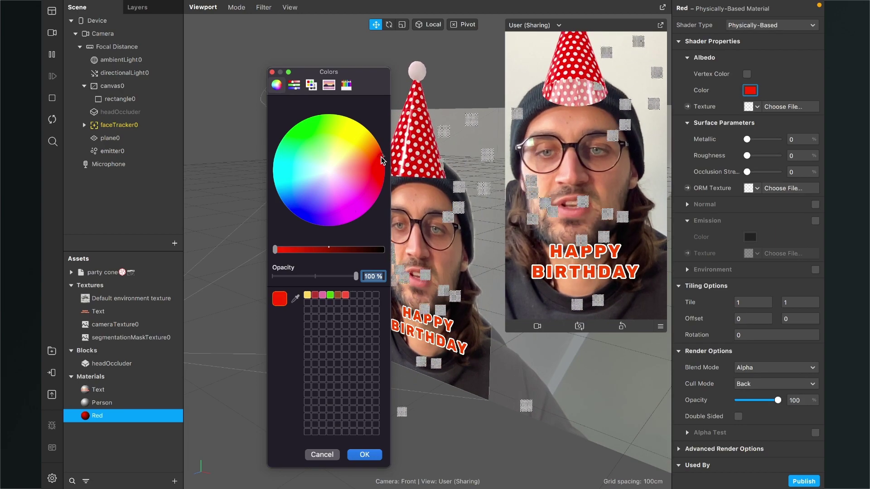
left_click(365, 455)
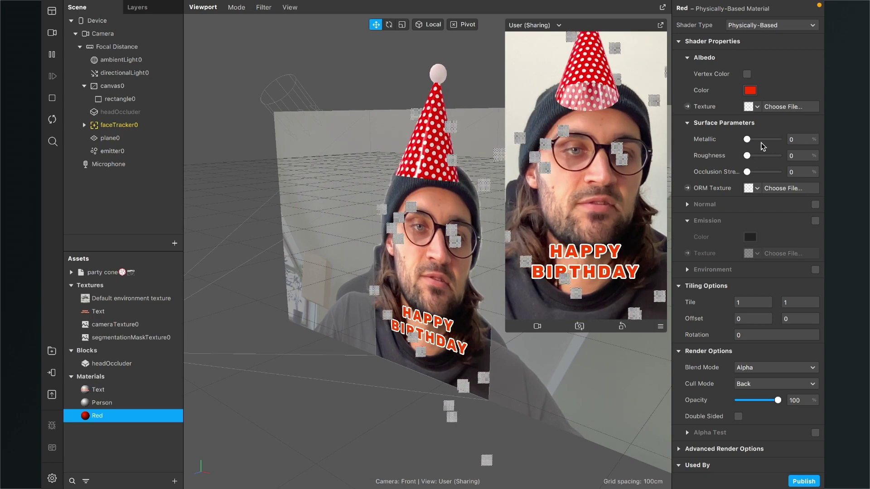
left_click_drag(746, 139, 778, 156)
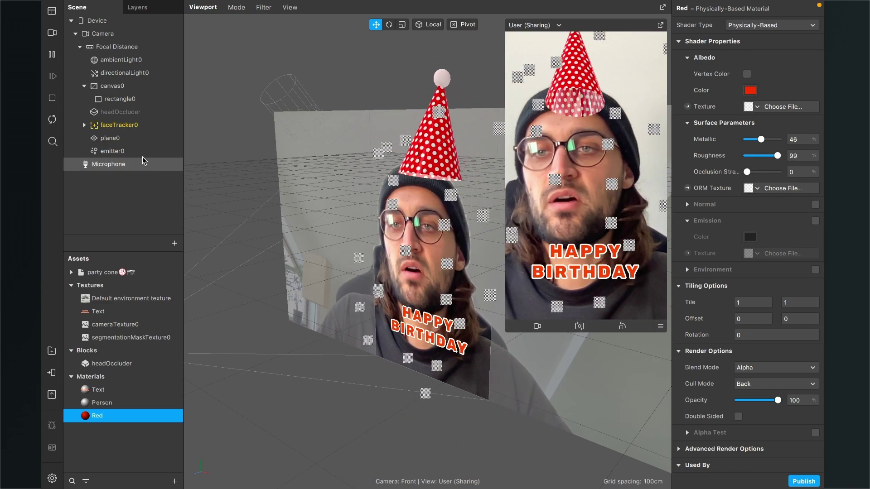
Assign the Red material to emitter0's particles and turn off Billboarding
left_click(113, 151)
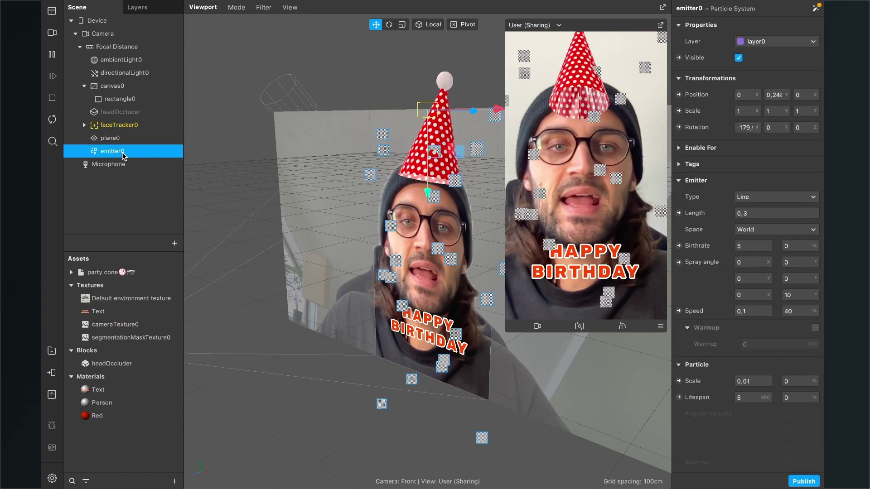
scroll(790, 341, "down", 5)
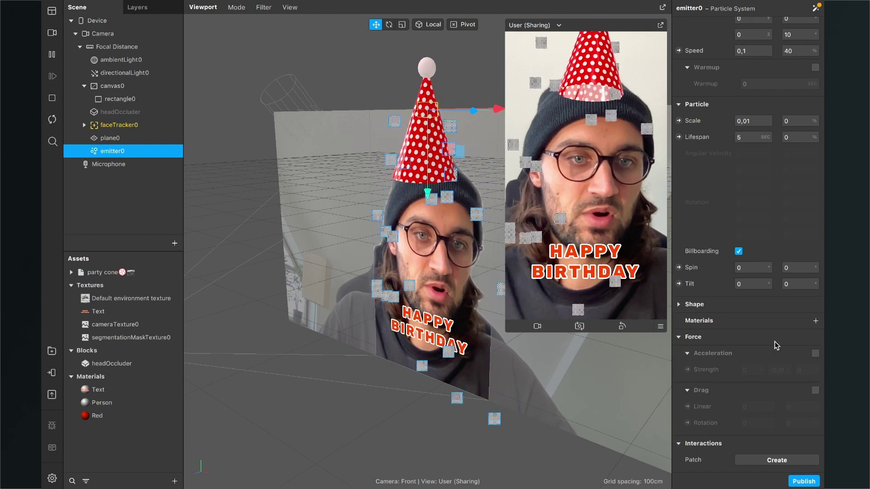
left_click(812, 320)
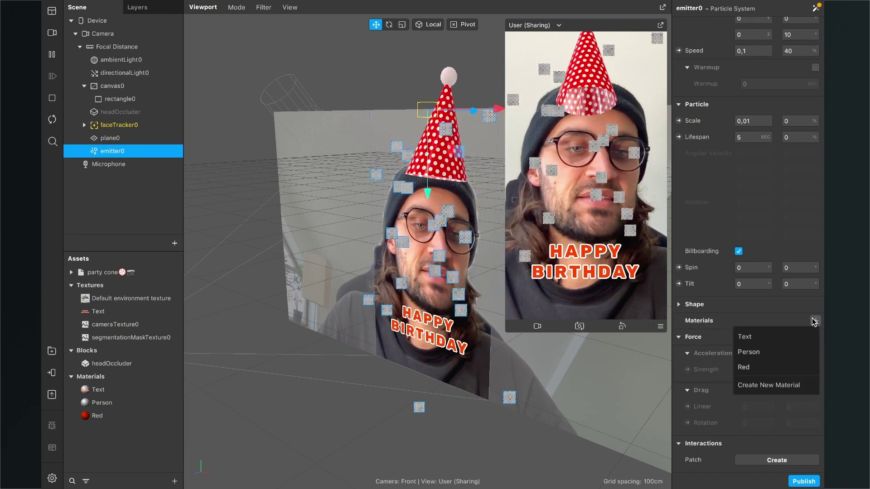
left_click(749, 366)
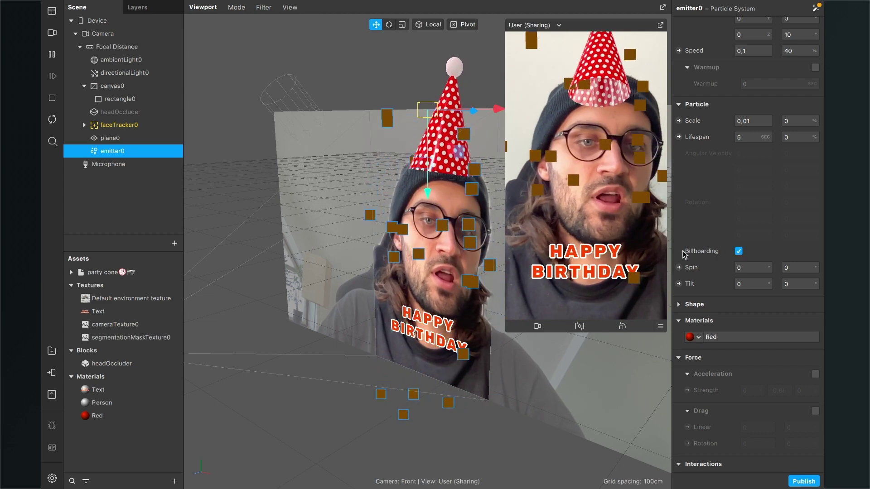
left_click(738, 251)
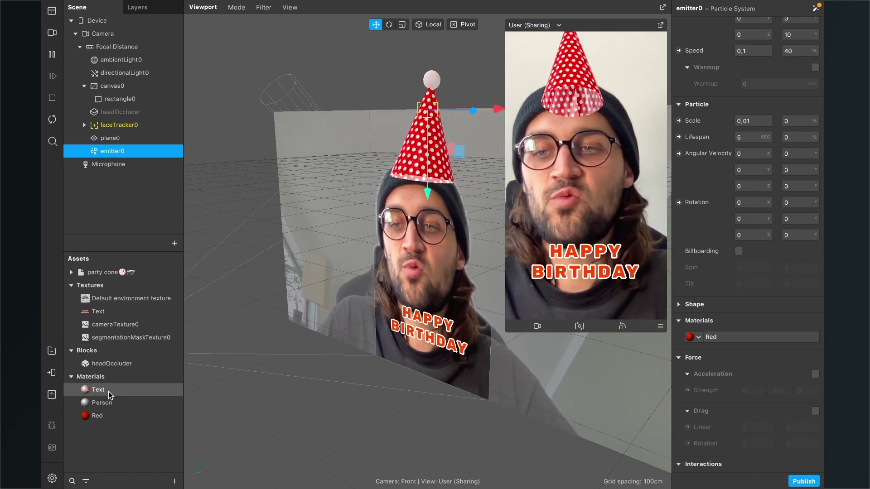
Make the Red material Double Sided, then return to emitter0's settings
double_click(104, 416)
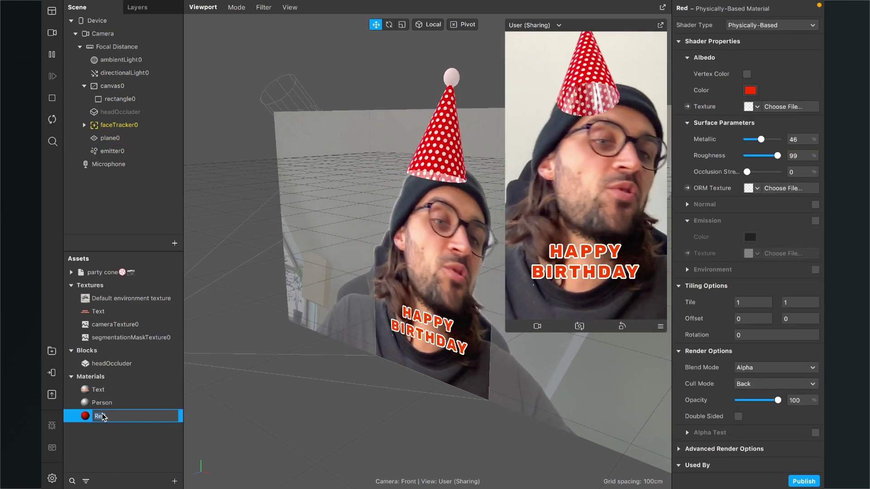
scroll(742, 367, "down", 1)
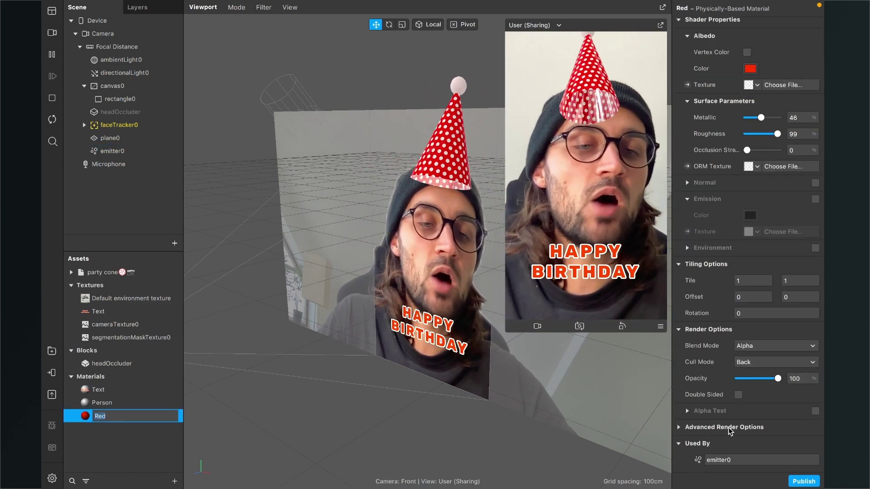
left_click(738, 395)
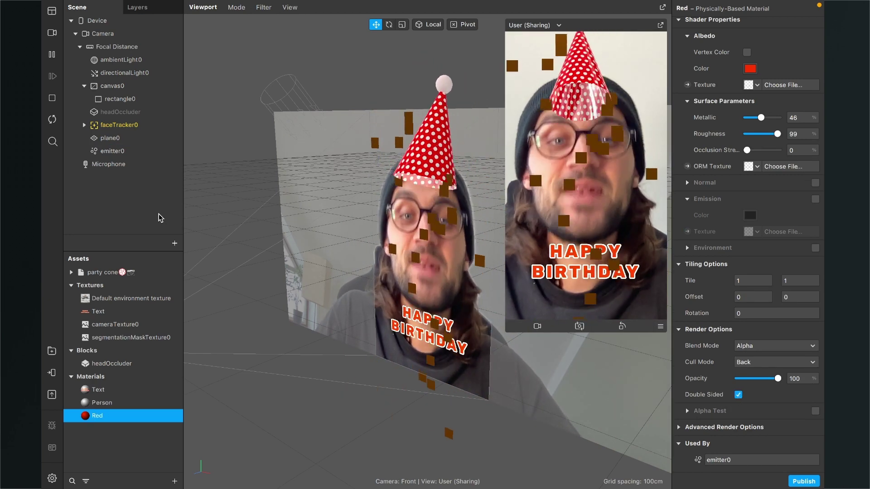
left_click(113, 152)
scroll(755, 308, "down", 4)
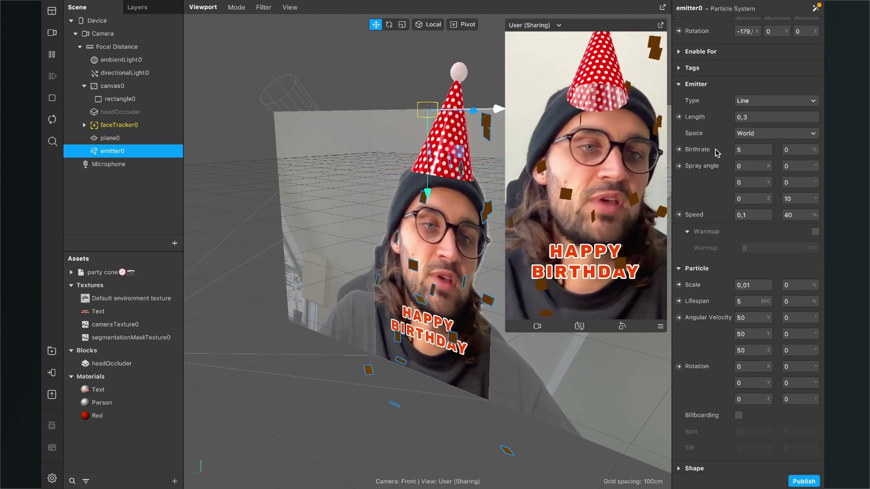
Set the particle scale variation to 50% and begin changing the scale to 0,007
scroll(718, 234, "down", 3)
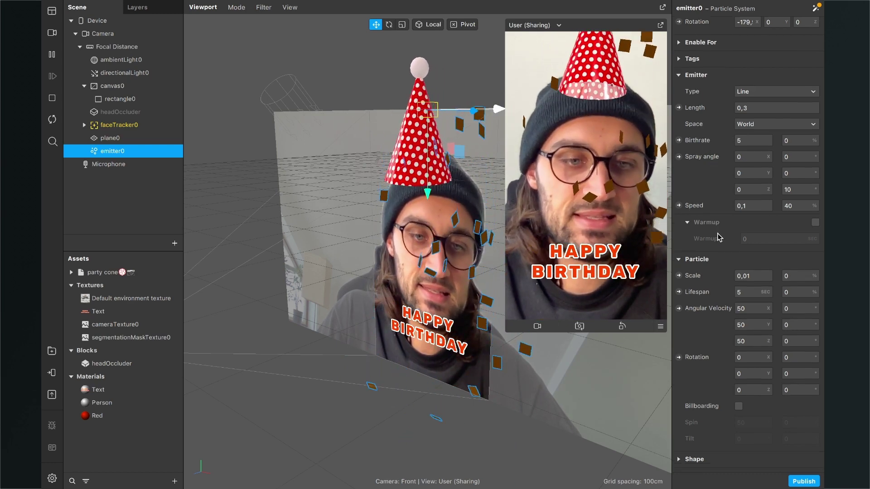
scroll(718, 234, "up", 2)
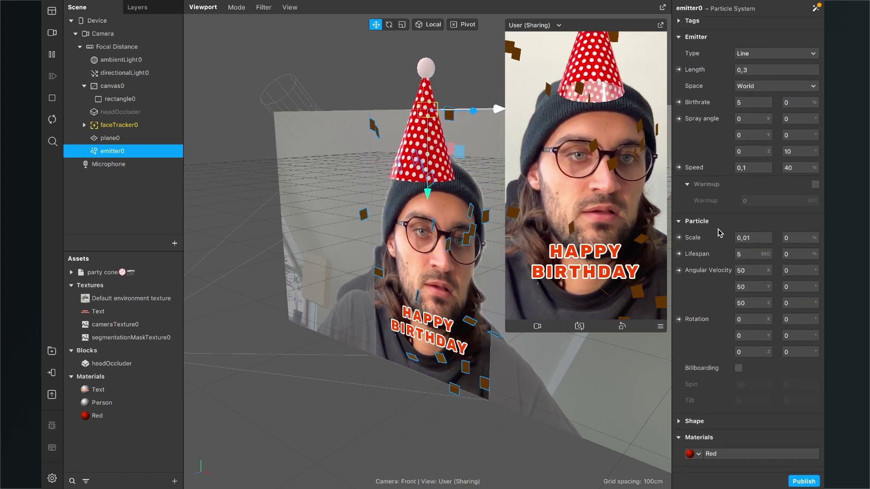
scroll(721, 217, "down", 2)
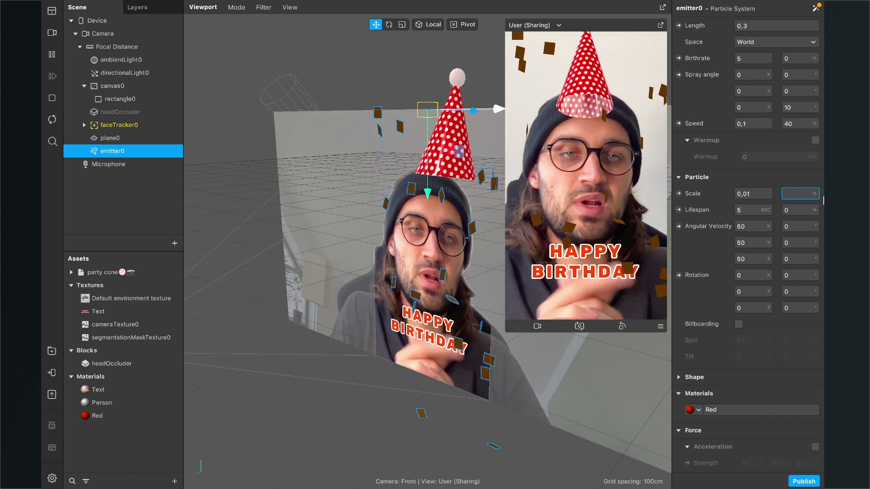
type("50")
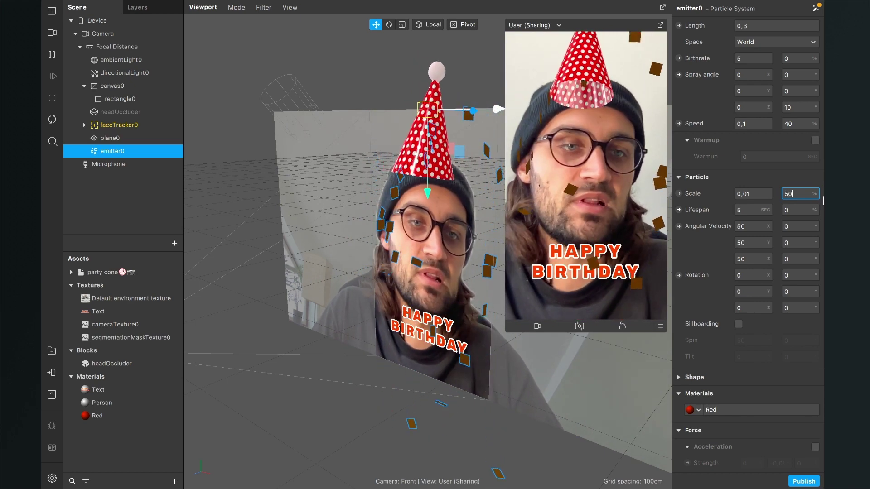
key("Return")
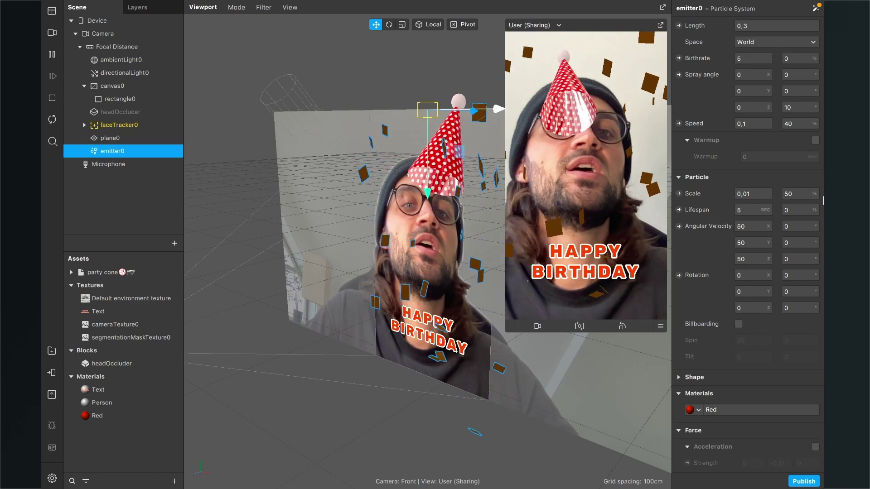
left_click(753, 194)
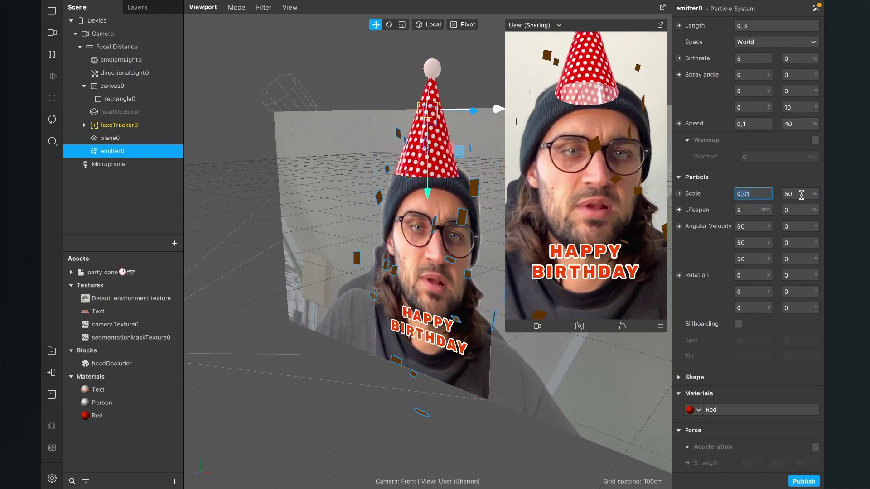
type("0,0")
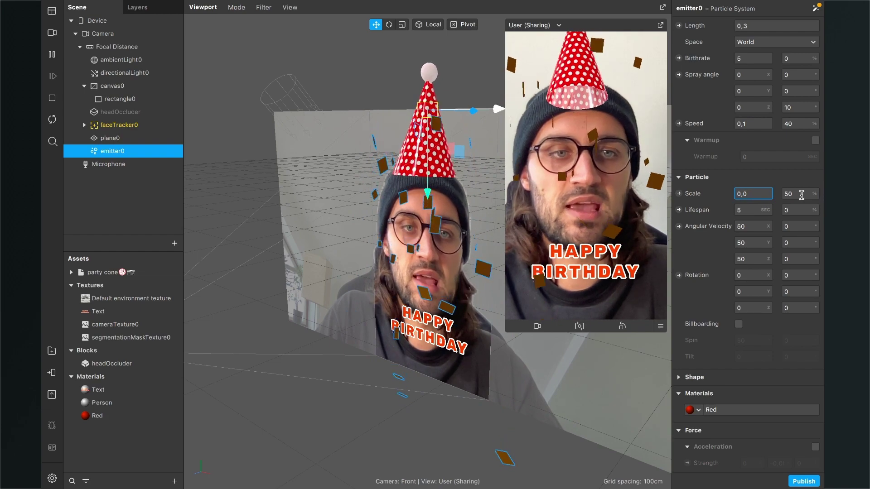
type("07")
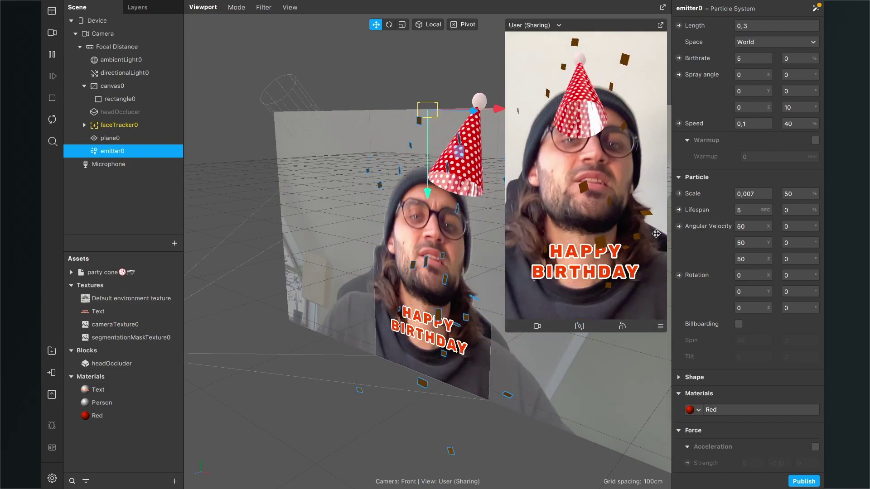
Lower Red's roughness to 29 and brighten directional light to 100, ambient to about 32
left_click(123, 416)
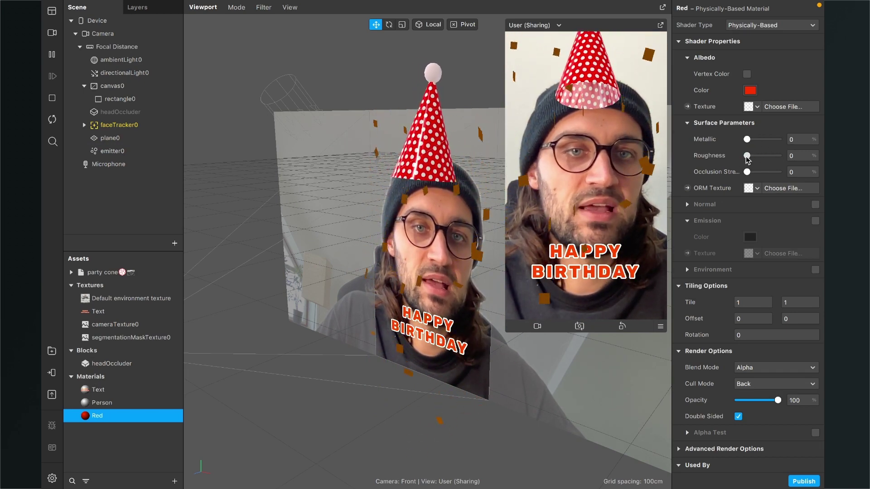
left_click_drag(769, 156, 756, 156)
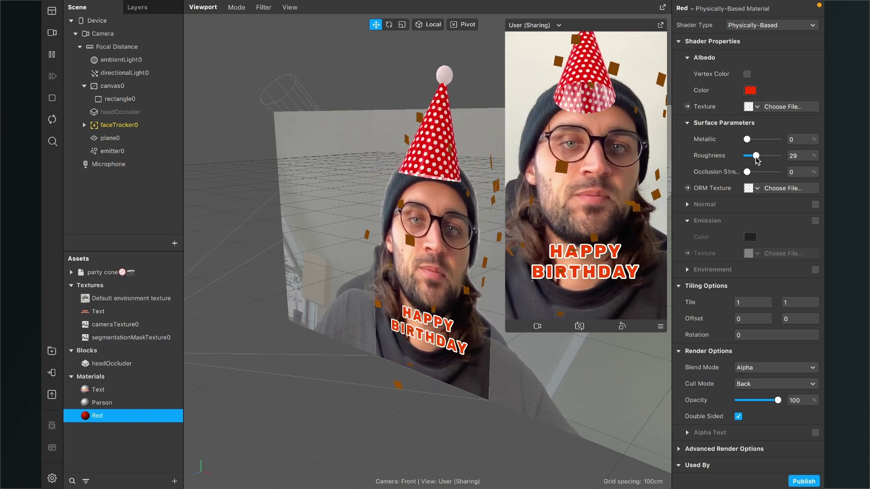
left_click(117, 72)
left_click(117, 61)
left_click(117, 72)
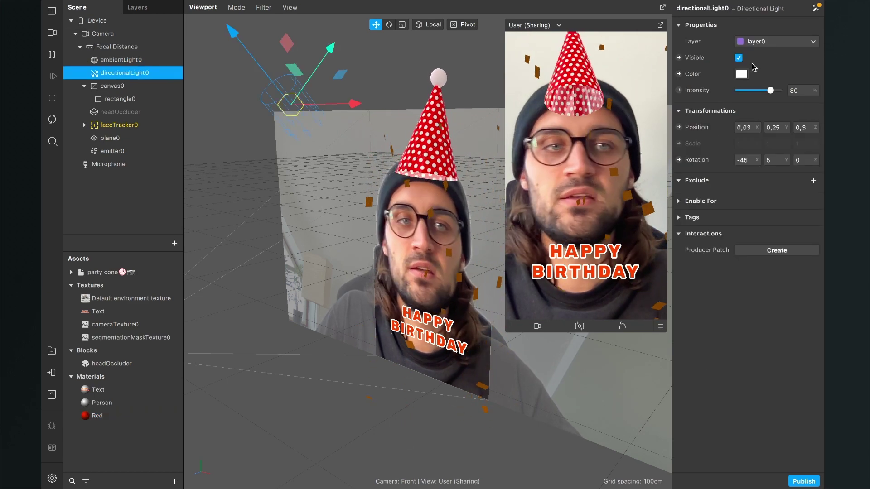
left_click_drag(752, 90, 786, 91)
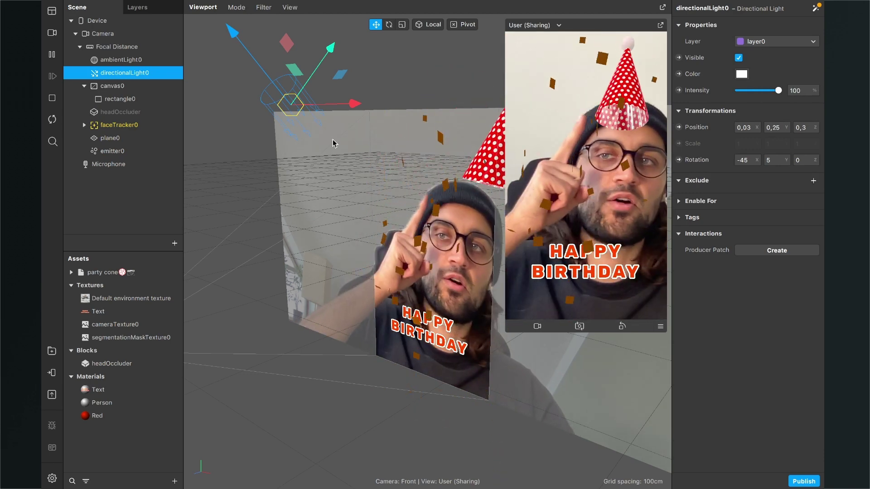
left_click(120, 59)
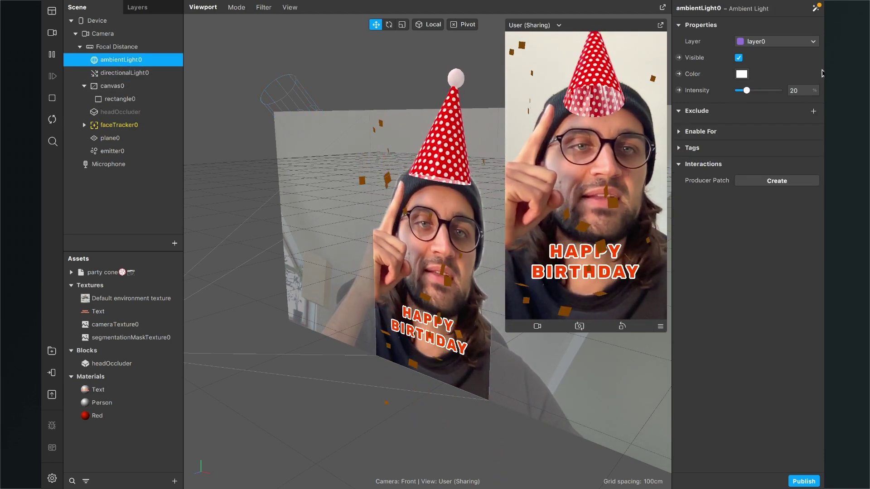
left_click_drag(778, 91, 751, 92)
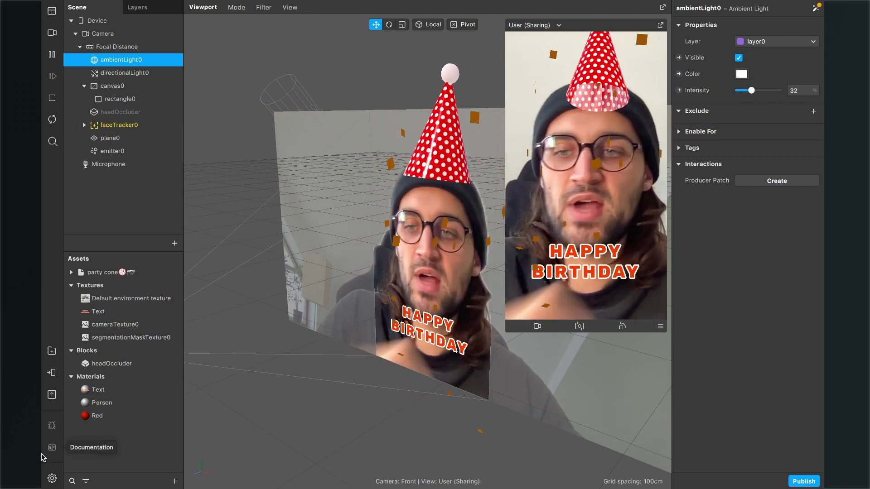
Change the Red material's albedo colour from orange to pure red
left_click(109, 415)
left_click(750, 90)
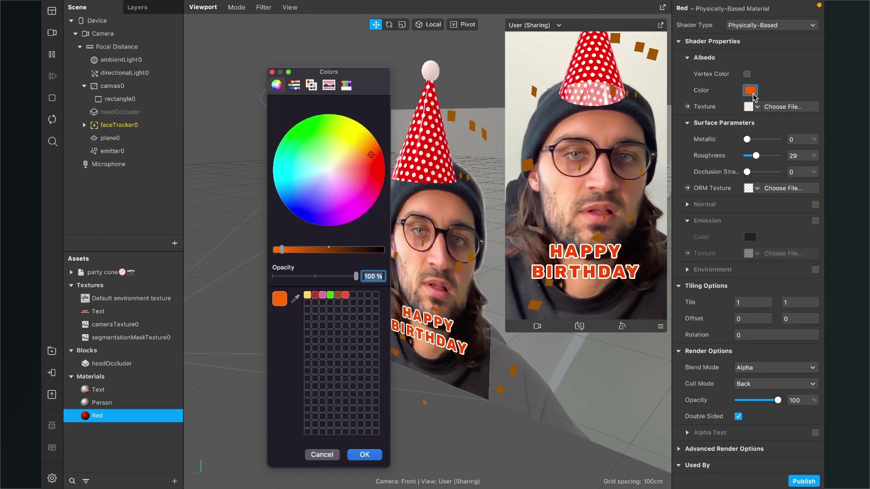
left_click_drag(370, 158, 374, 167)
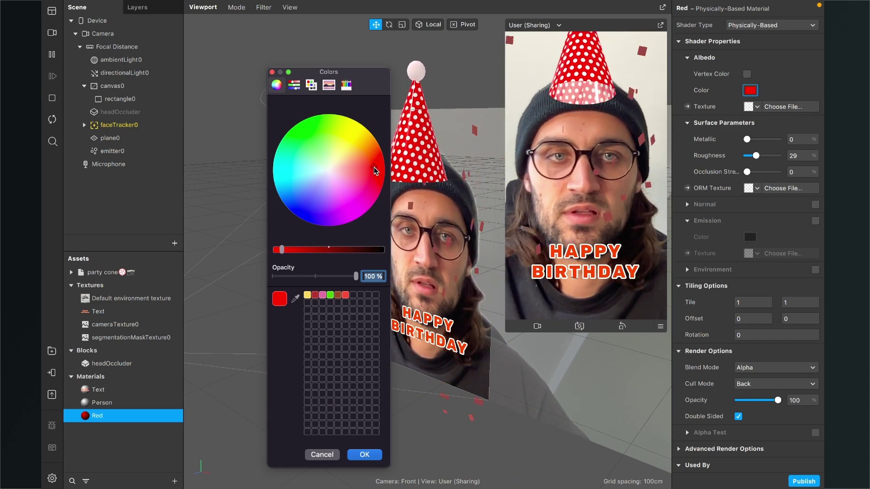
left_click(369, 454)
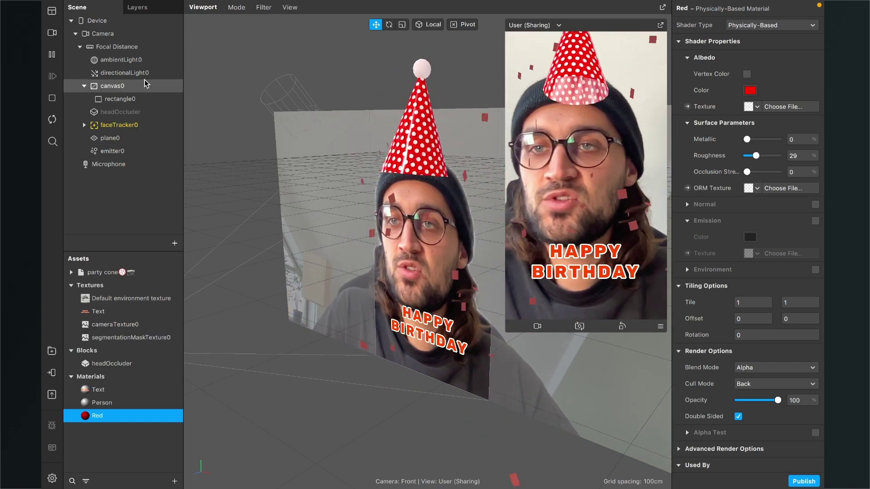
Move emitter0 above canvas0 in the Scene hierarchy, then inspect headOccluder
left_click(113, 152)
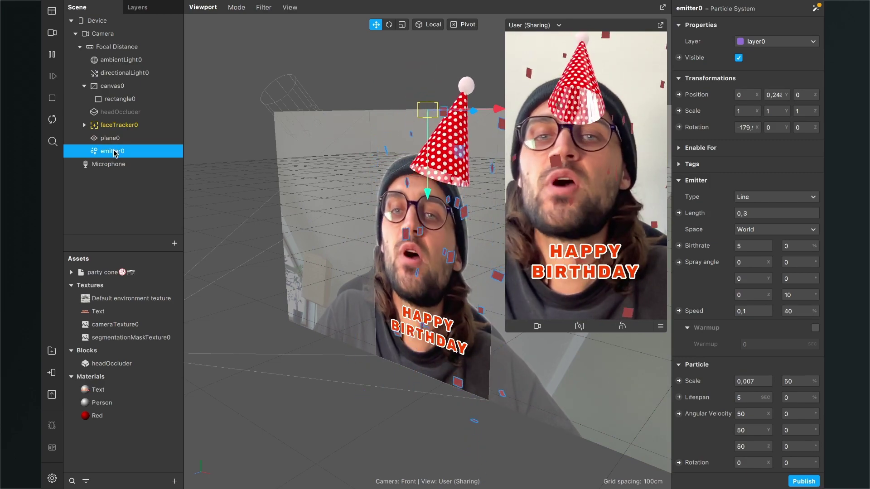
left_click_drag(114, 153, 122, 79)
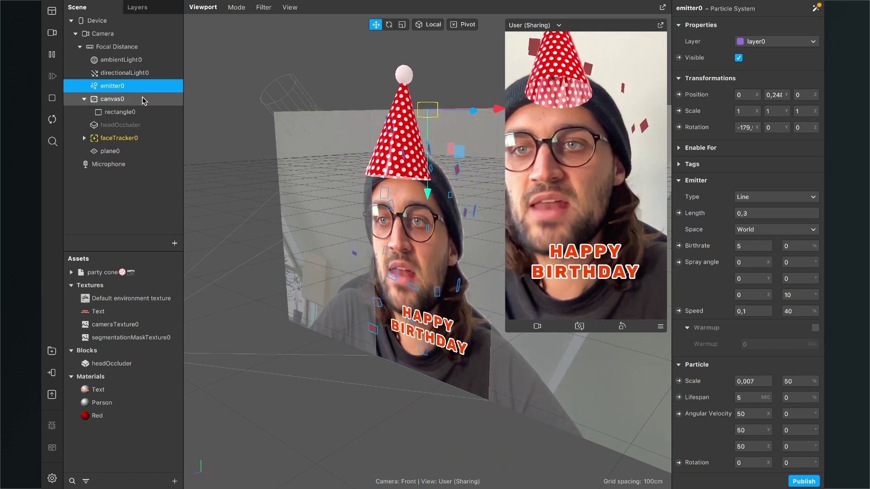
left_click(137, 211)
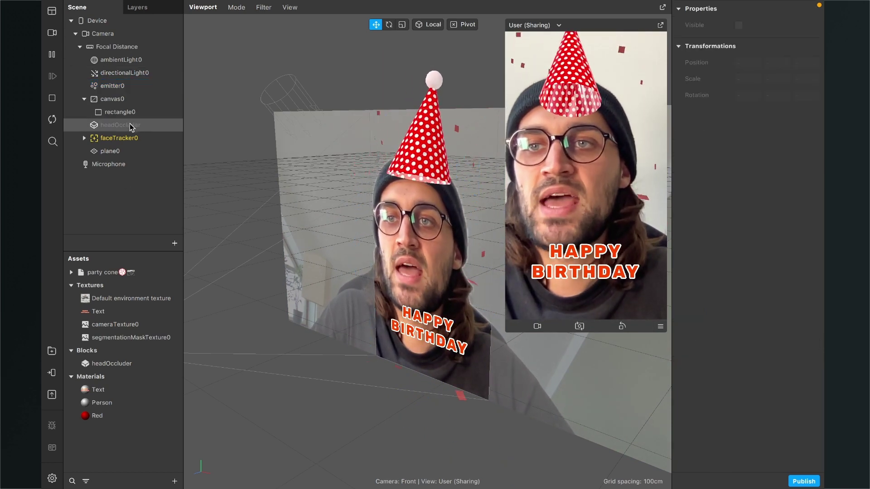
left_click(130, 126)
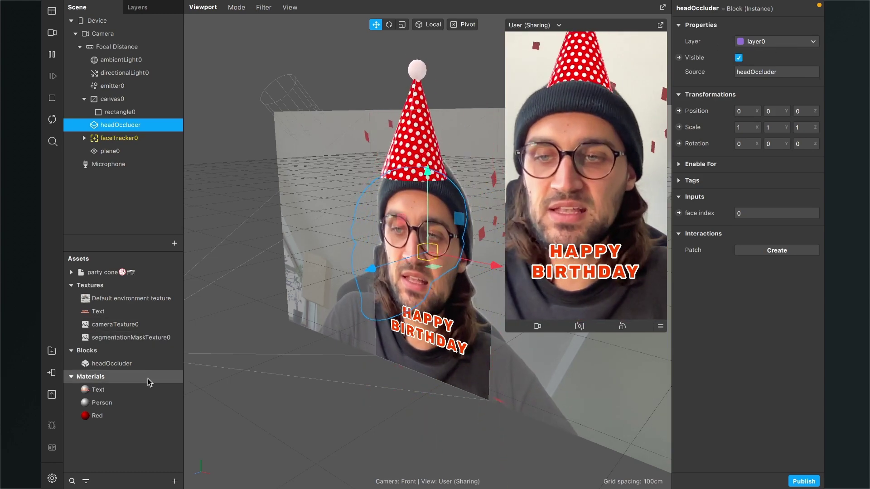
Turn off Use Depth Test and Write to Depth on the Red material
left_click(112, 417)
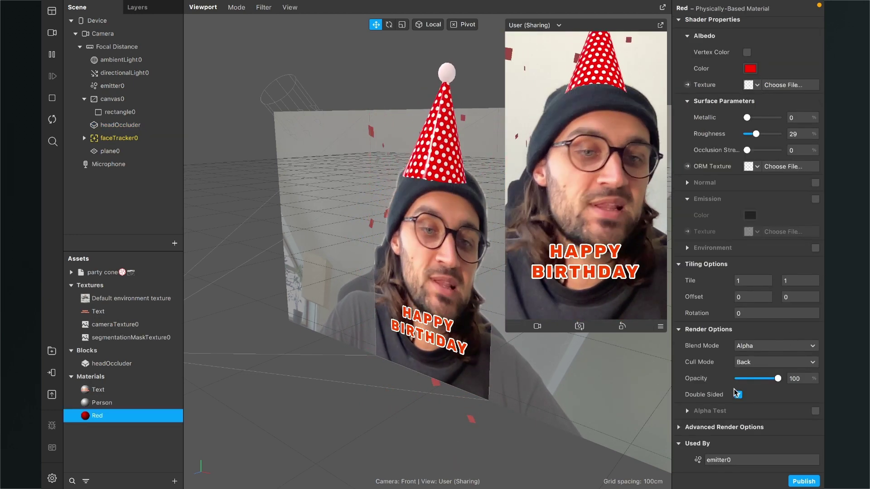
left_click(680, 427)
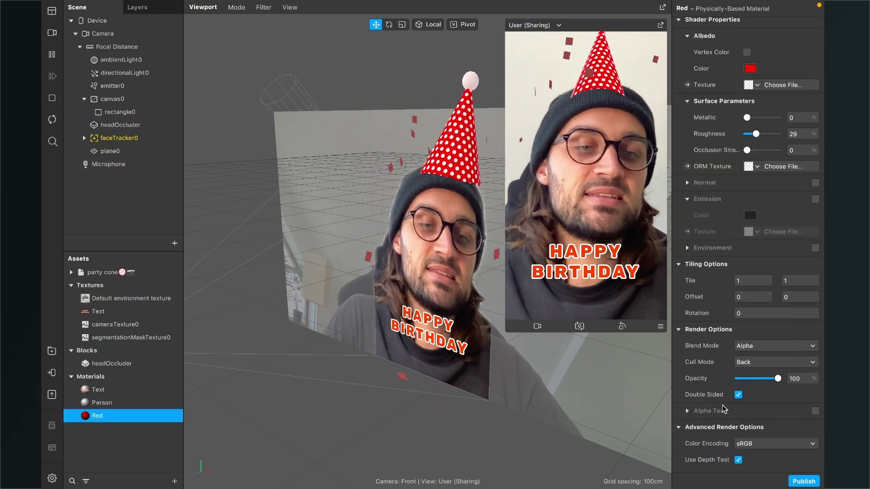
scroll(697, 421, "down", 3)
left_click(738, 395)
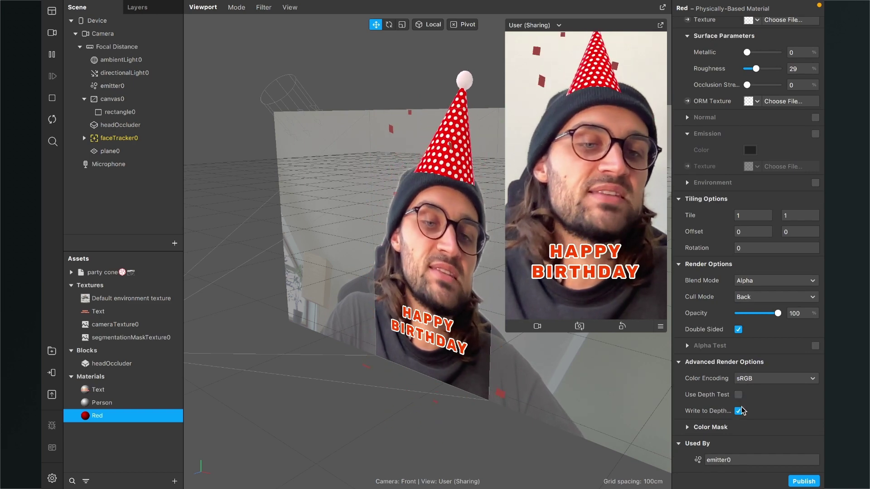
left_click(739, 411)
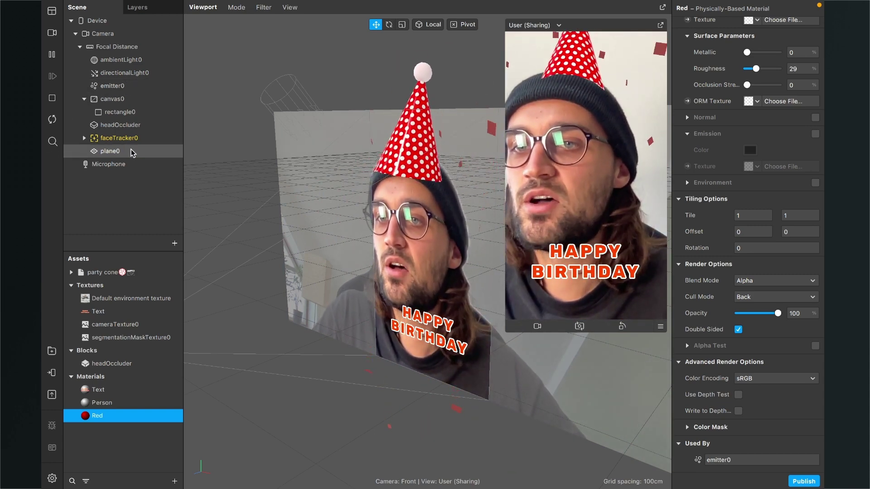
Set emitter0's birthrate to 8 and X, Y angular velocity to 100, then edit Z
left_click(115, 86)
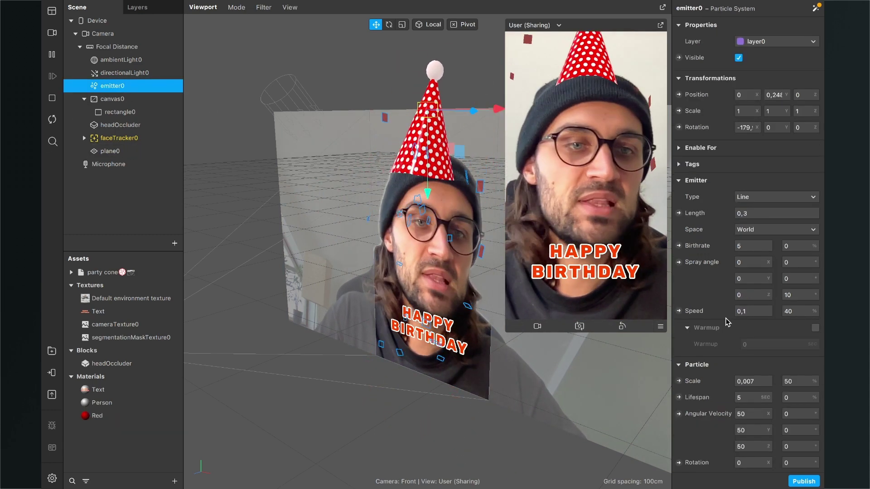
double_click(761, 245)
type("8")
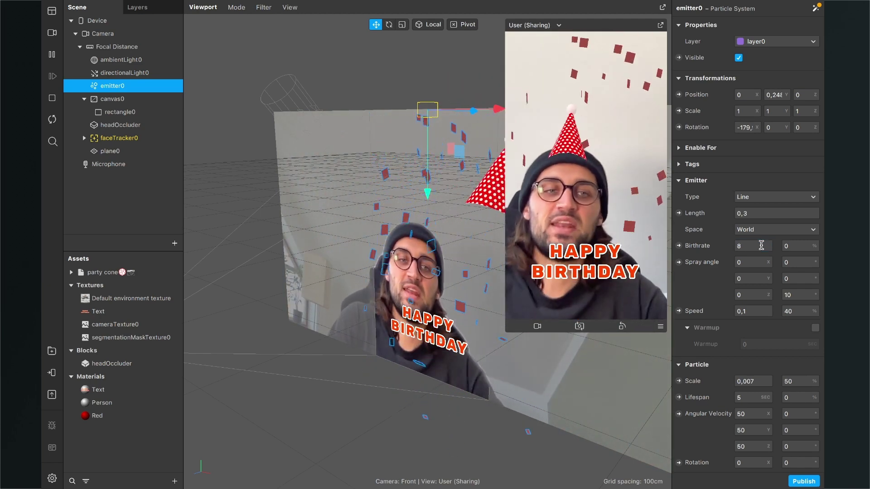
double_click(756, 414)
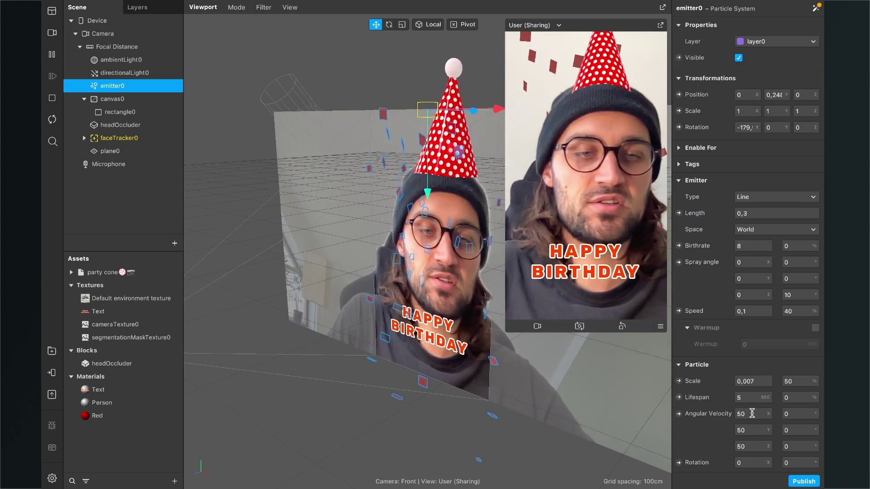
key("BackSpace")
type("100")
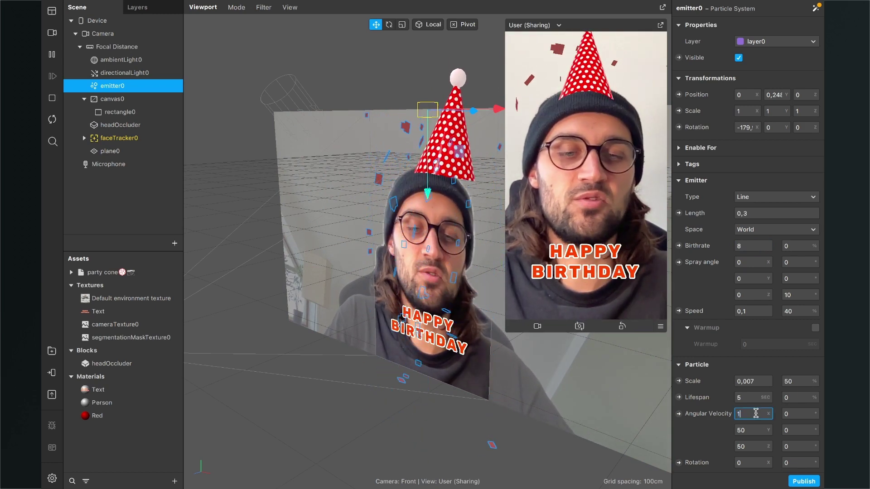
key("Return")
double_click(753, 430)
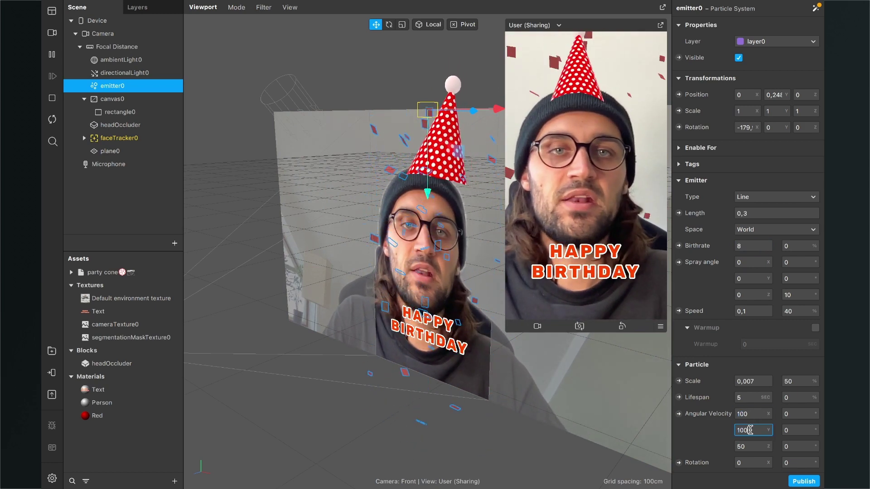
type("100")
key("Return")
double_click(750, 445)
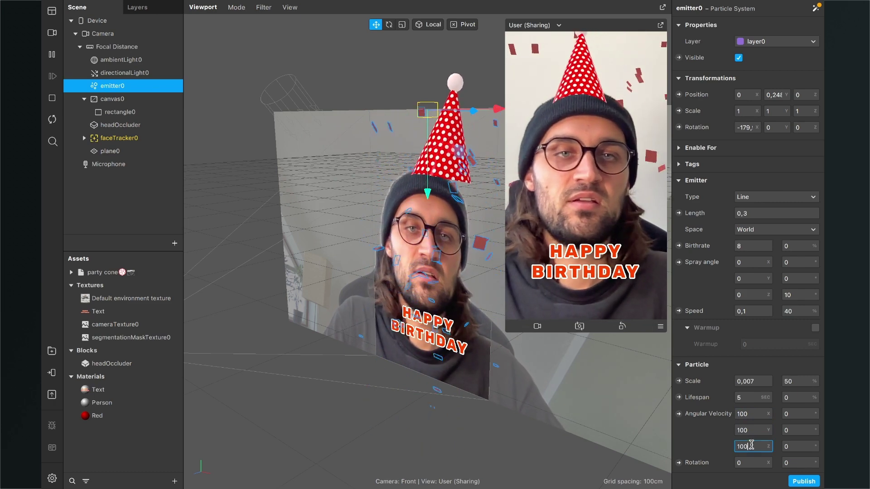